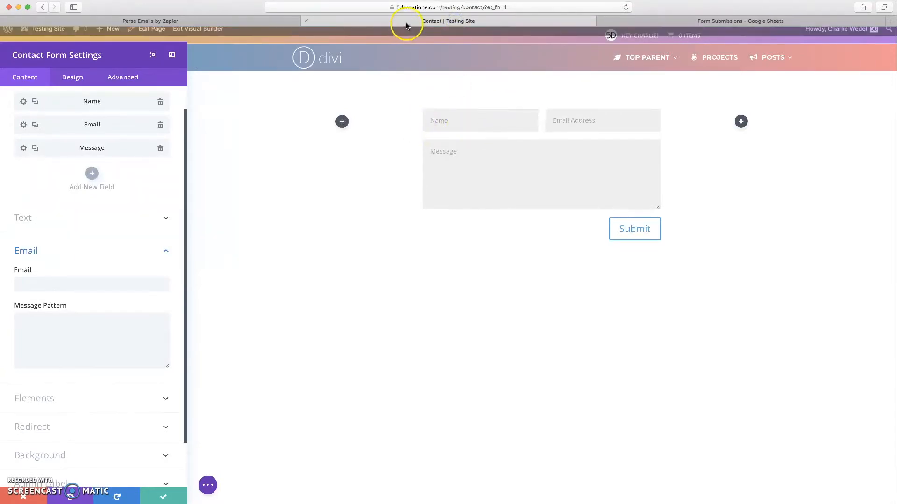
# - Review the Email Parser example template and history, then bring up the empty Form Submissions sheet
pyautogui.click(171, 21)
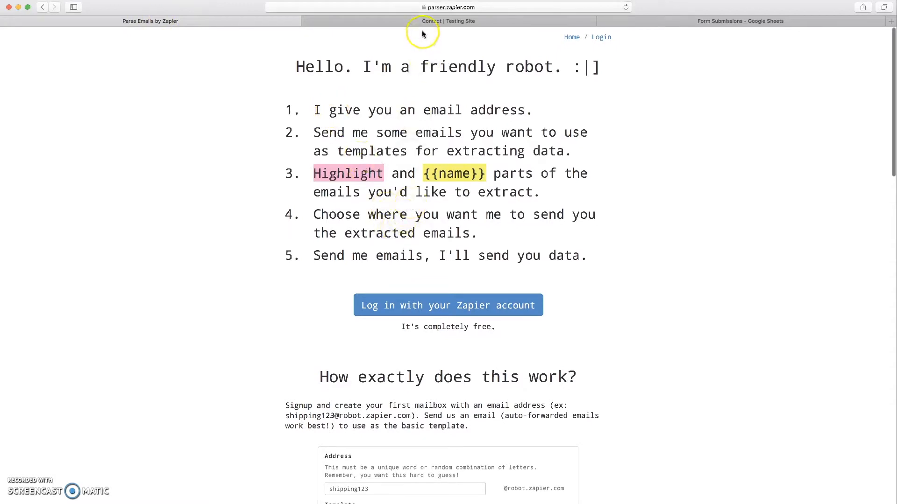
pyautogui.click(441, 22)
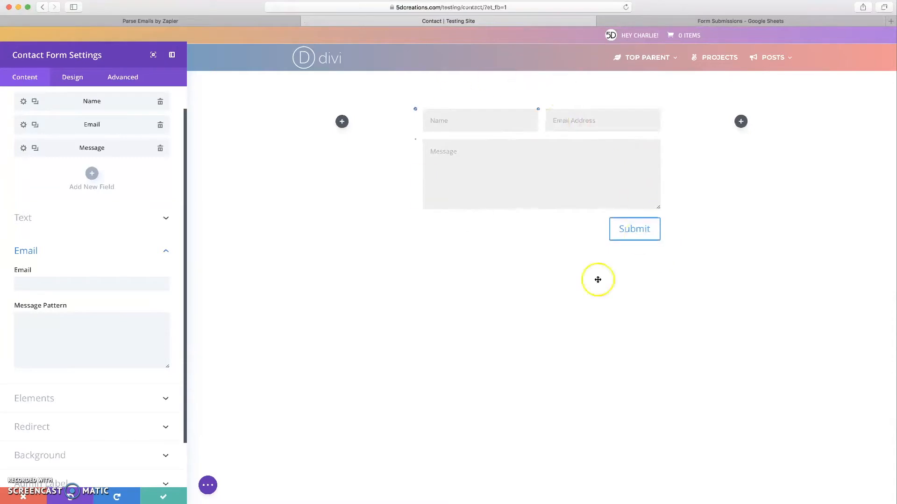
pyautogui.click(225, 21)
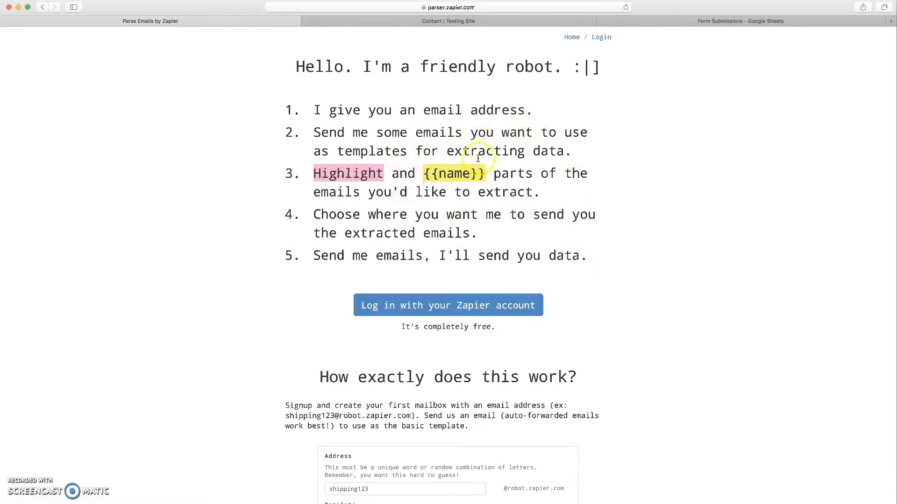
pyautogui.scroll(-5, 457, 201)
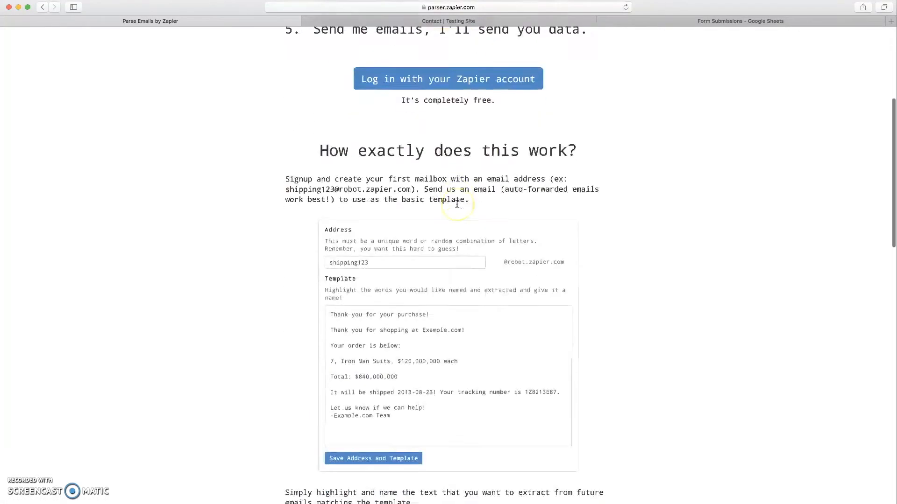
pyautogui.scroll(-11, 457, 204)
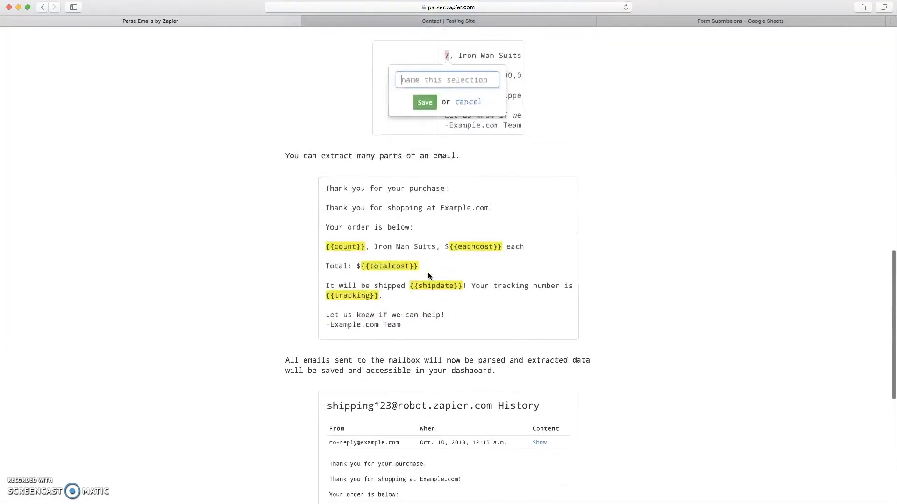
pyautogui.scroll(-4, 444, 319)
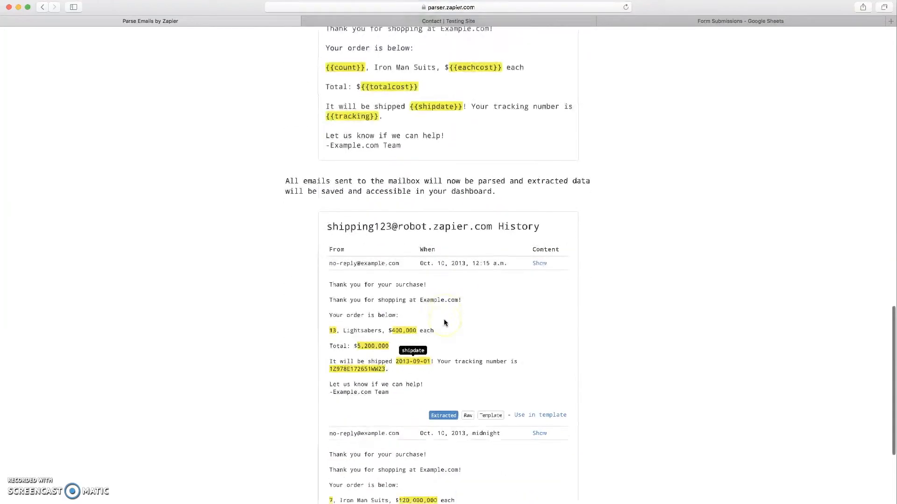
pyautogui.scroll(-4, 444, 322)
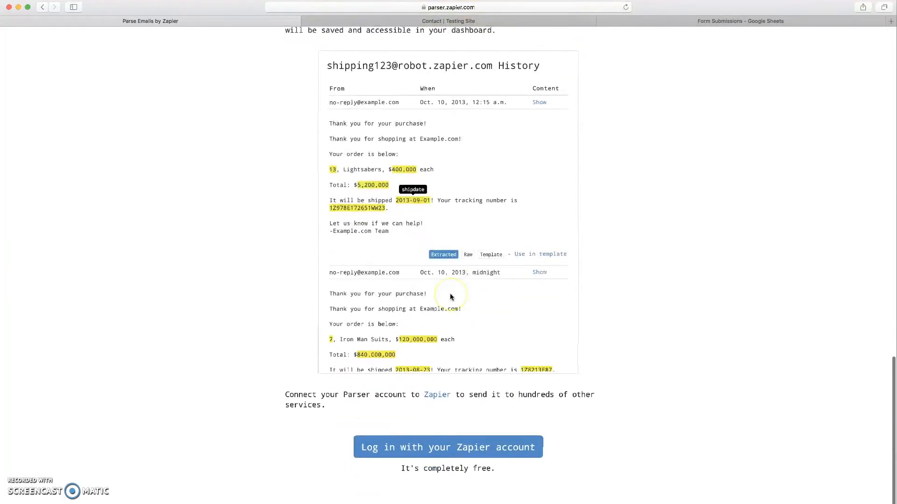
pyautogui.scroll(20, 450, 296)
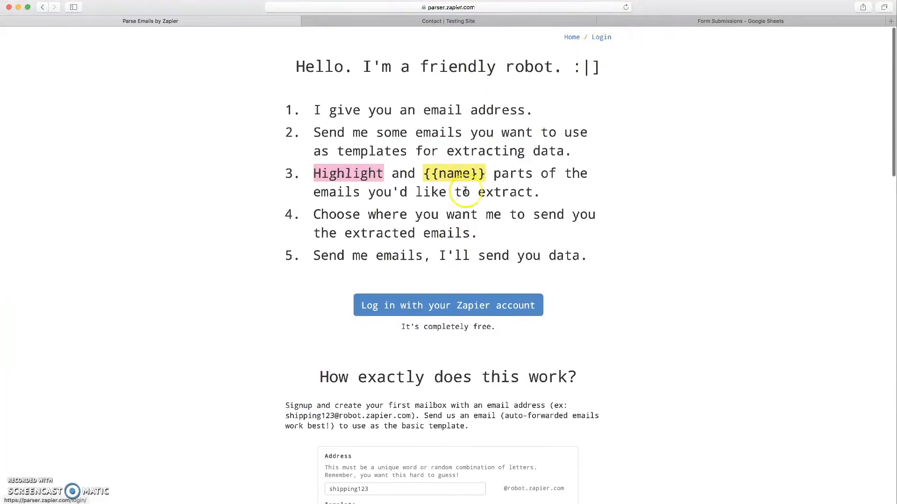
pyautogui.click(686, 21)
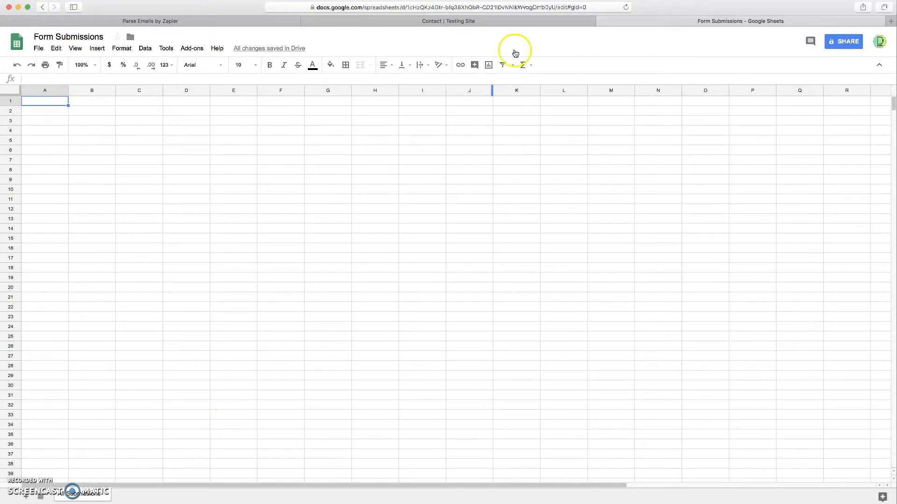
# - Return to the Parse Emails by Zapier page and choose to log in with a Zapier account
pyautogui.click(208, 23)
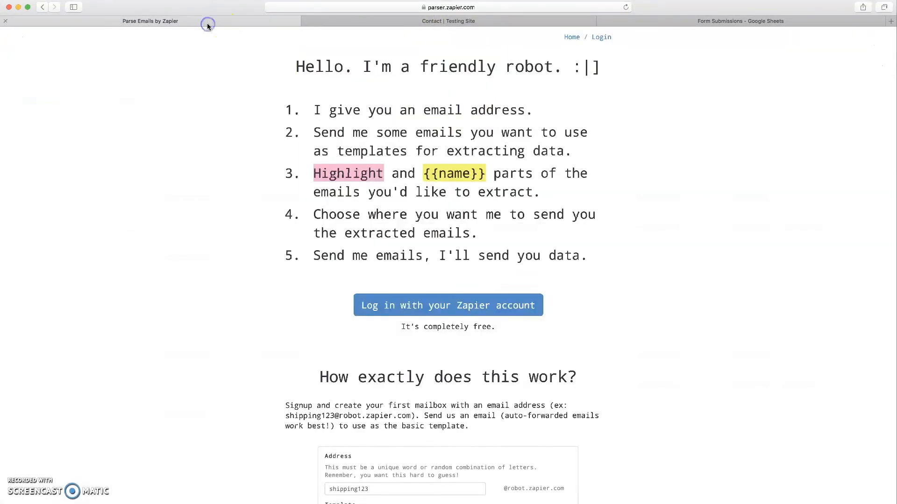
pyautogui.click(429, 7)
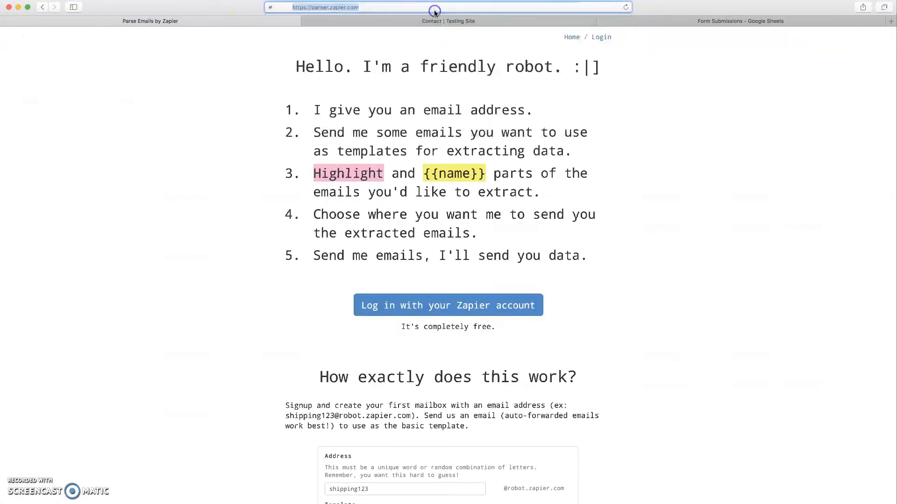
pyautogui.click(342, 8)
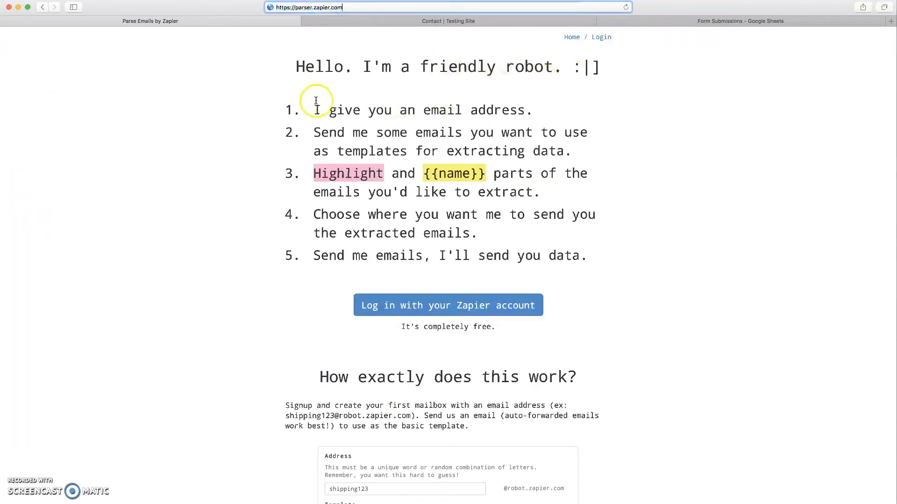
pyautogui.click(624, 262)
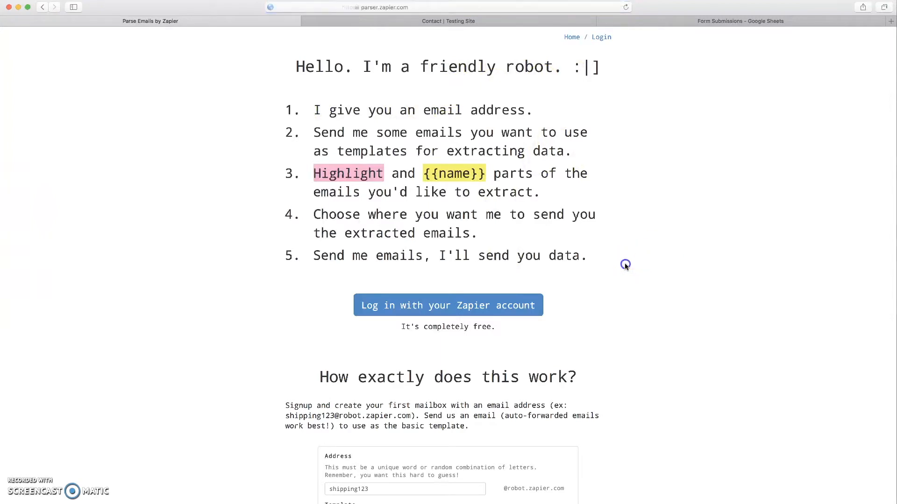
pyautogui.scroll(-1, 624, 263)
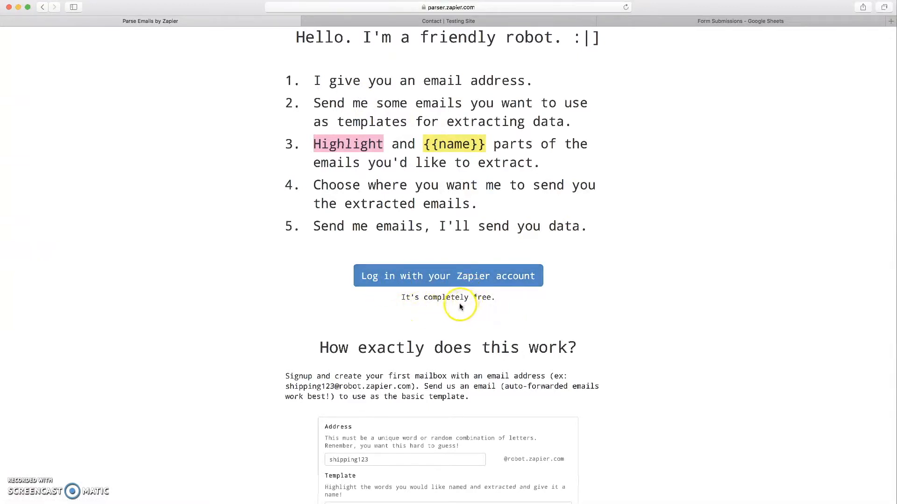
pyautogui.click(441, 280)
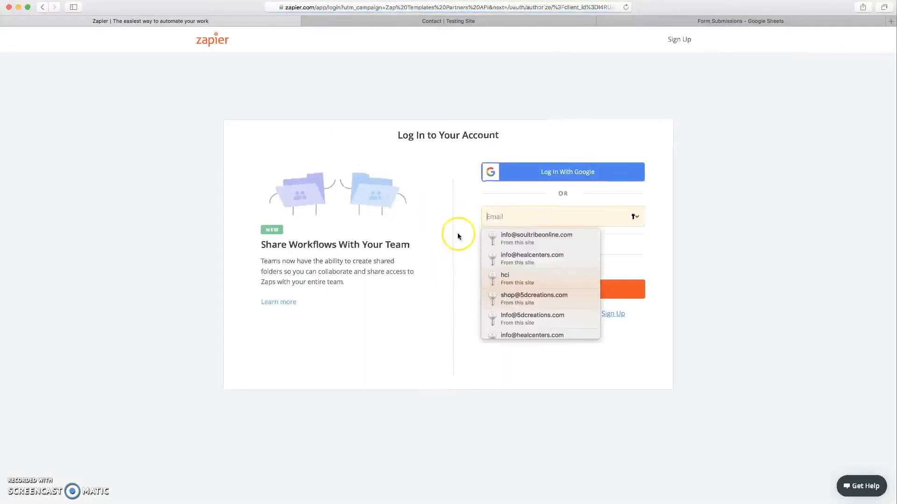
# - Sign in with Google and authorize Email Parser to access the Zapier account
pyautogui.click(556, 173)
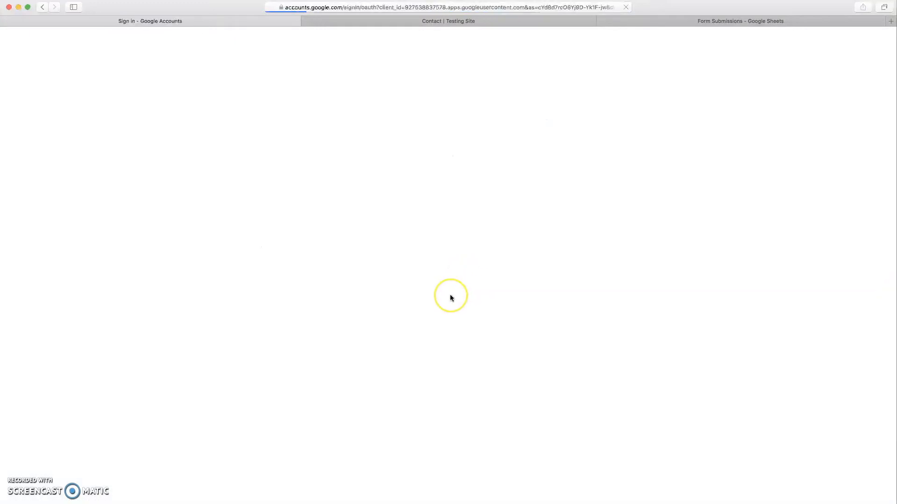
pyautogui.click(428, 254)
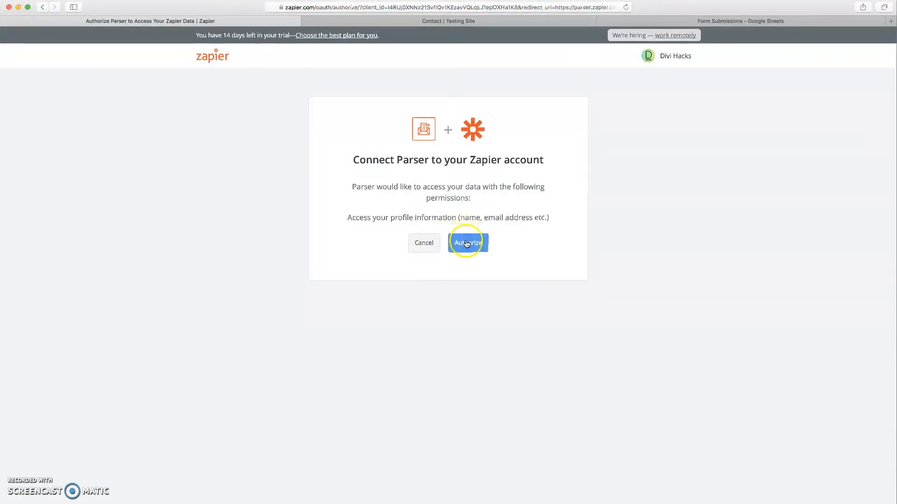
pyautogui.click(466, 243)
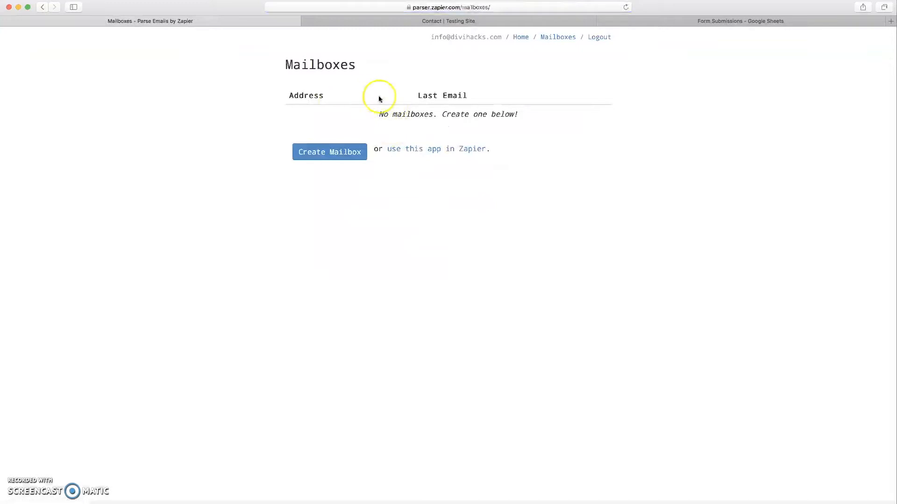
# - Create a new parser mailbox and copy its generated email address
pyautogui.click(314, 159)
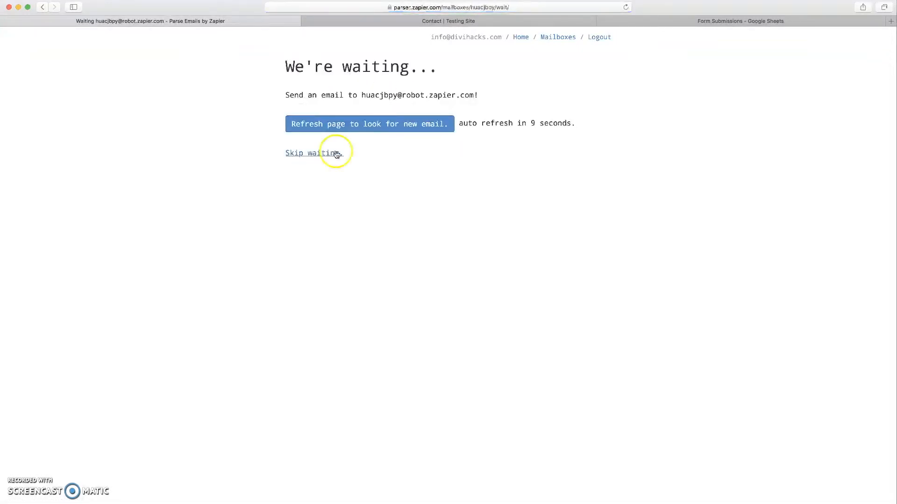
pyautogui.moveTo(362, 95); pyautogui.dragTo(473, 96)
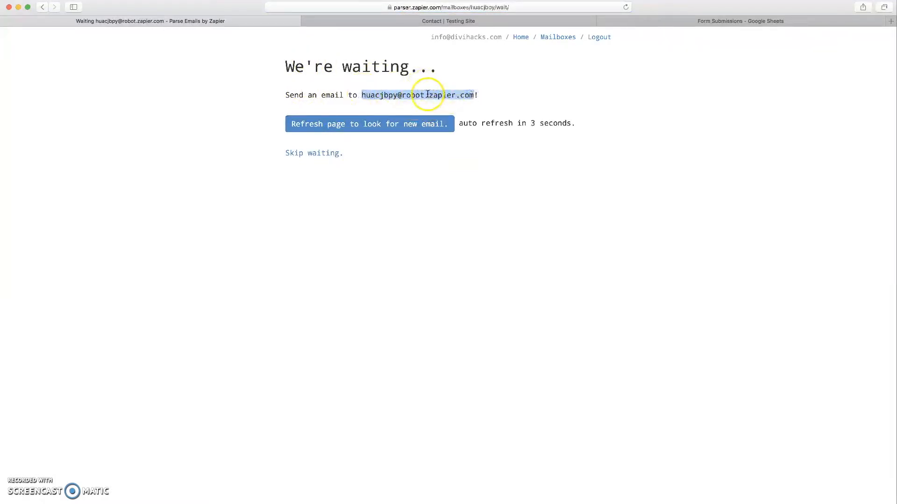
pyautogui.rightClick(427, 94)
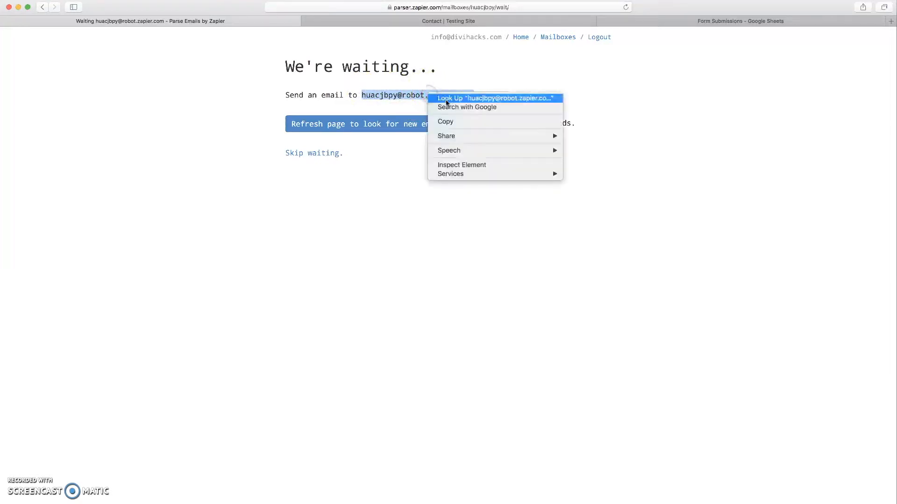
pyautogui.click(452, 119)
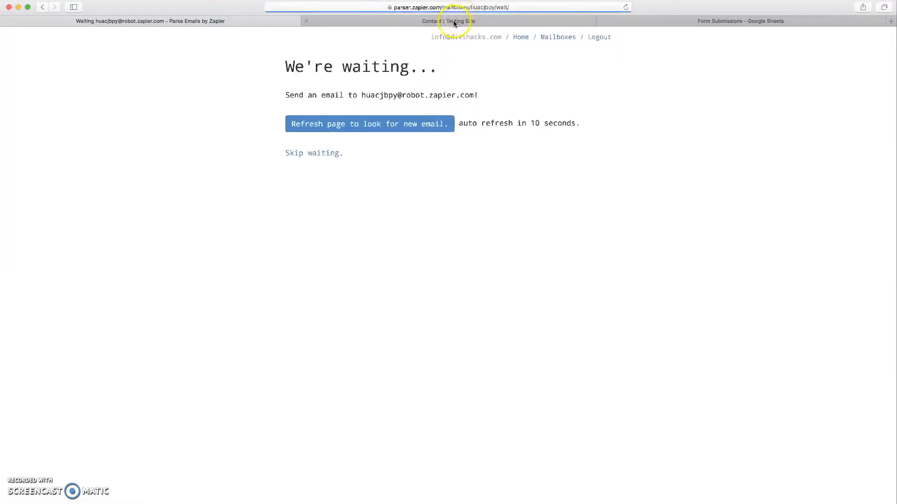
# - Paste the copied parser mailbox address into the Contact Form module's Email field
pyautogui.click(442, 20)
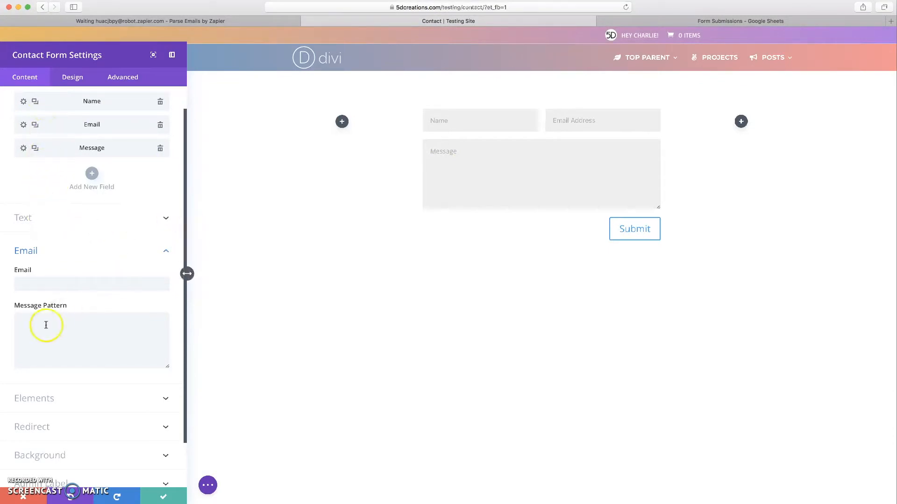
pyautogui.click(44, 218)
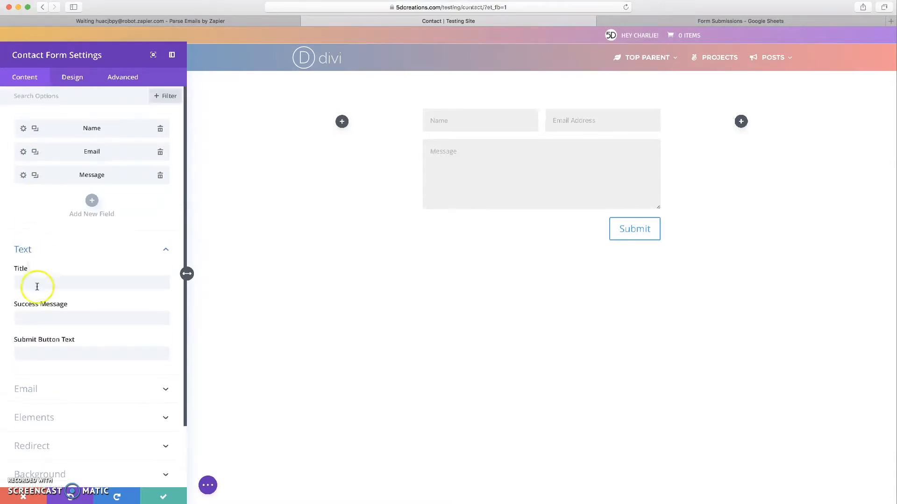
pyautogui.scroll(-3, 37, 287)
pyautogui.click(33, 329)
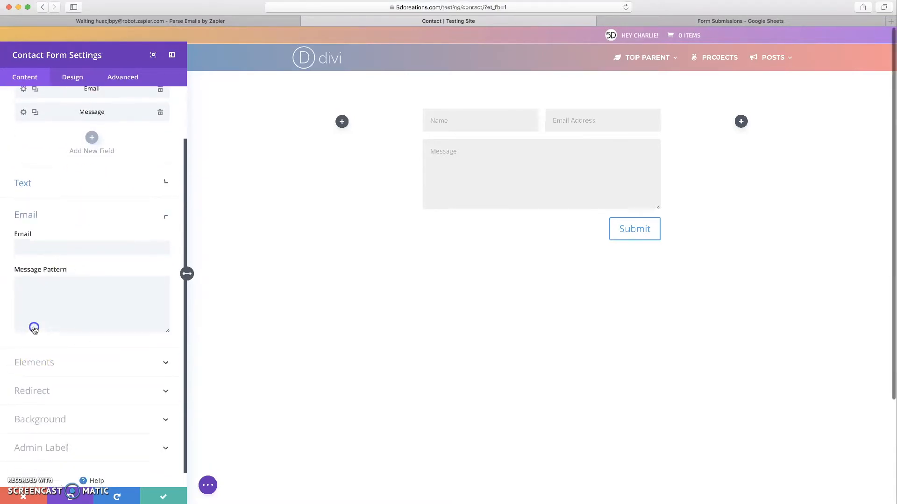
pyautogui.click(47, 258)
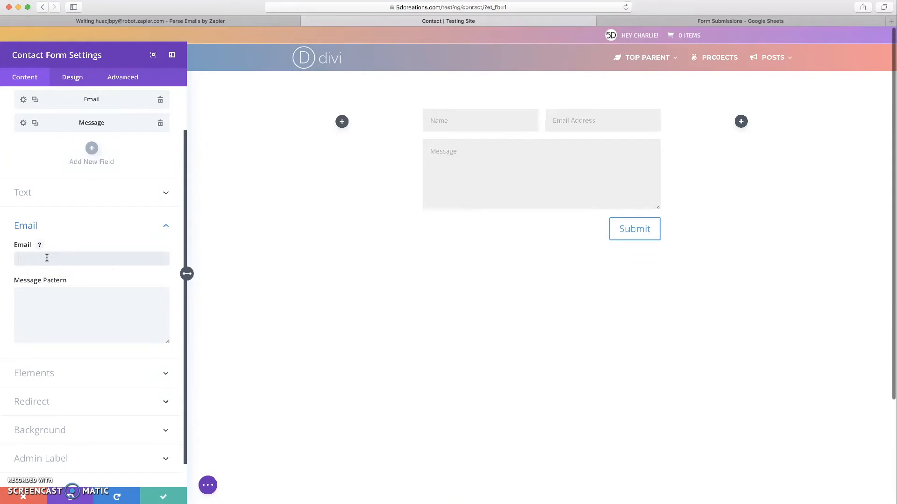
pyautogui.press('super+v')
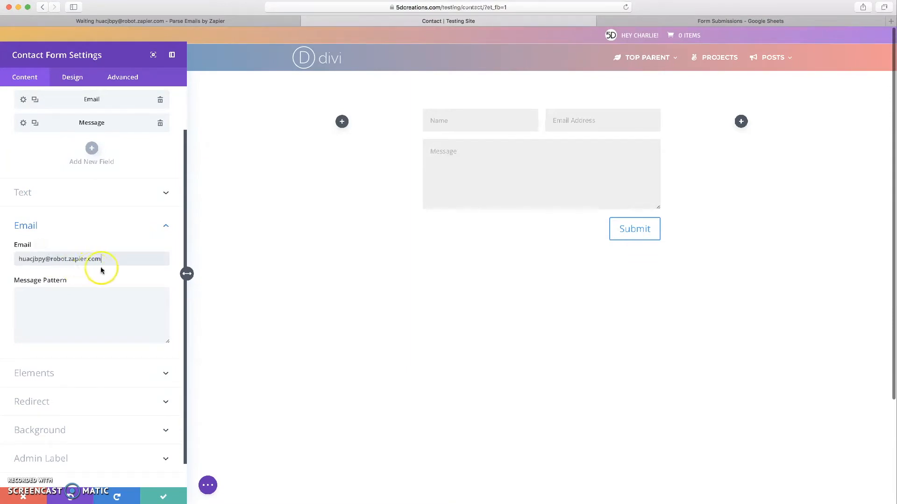
pyautogui.click(126, 270)
pyautogui.scroll(1, 75, 291)
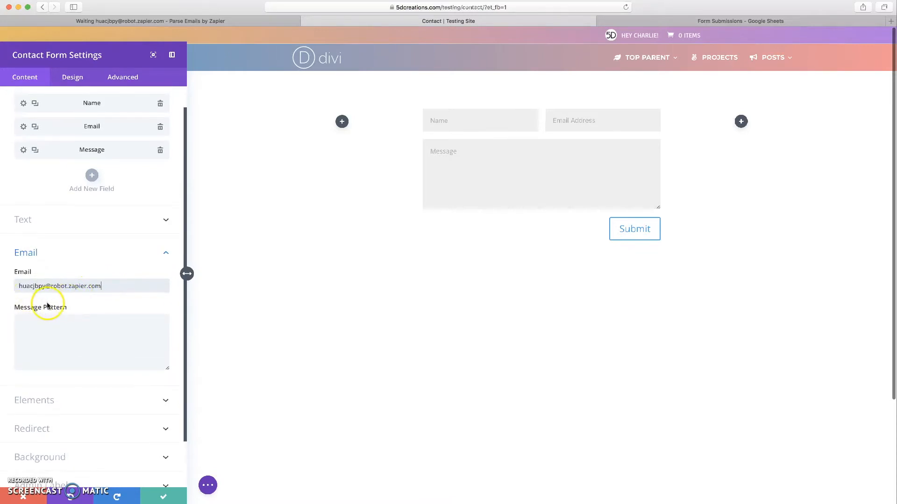
# - Write the message pattern Name | %%Name%% |, Email | %%Email%% |, Message | %%Message%% | and apply it
pyautogui.click(29, 323)
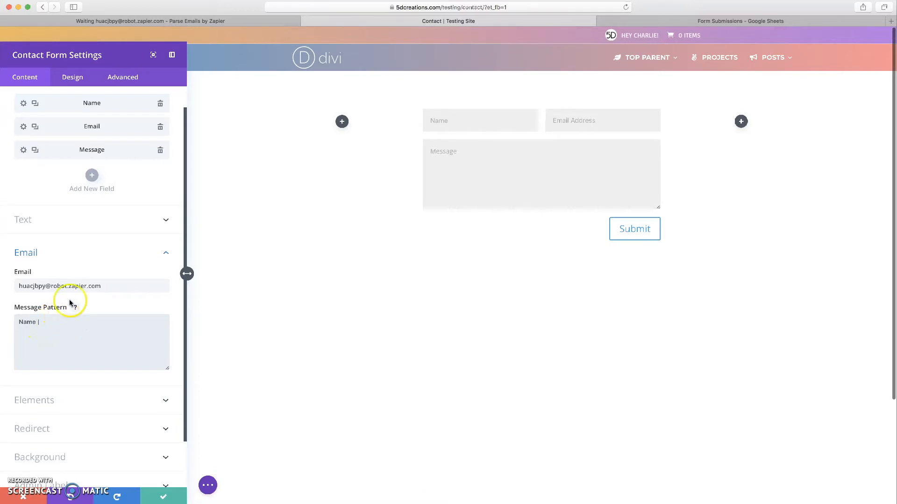
pyautogui.click(26, 104)
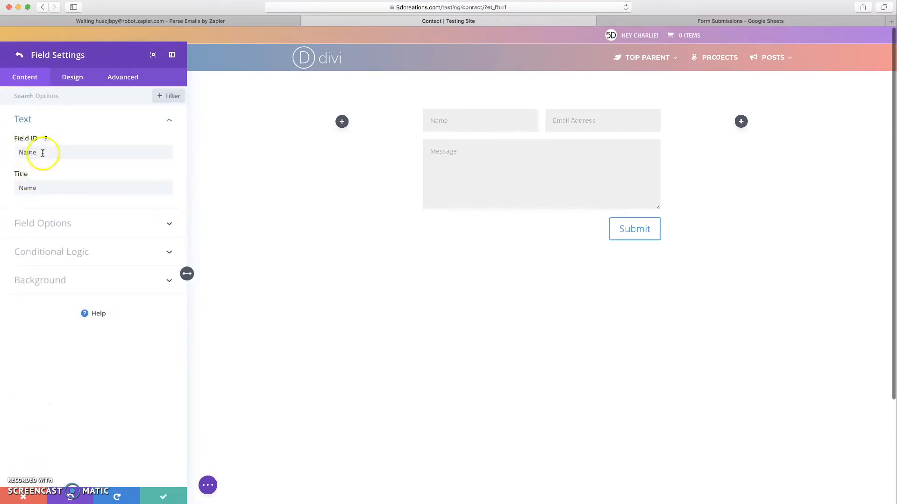
pyautogui.click(20, 57)
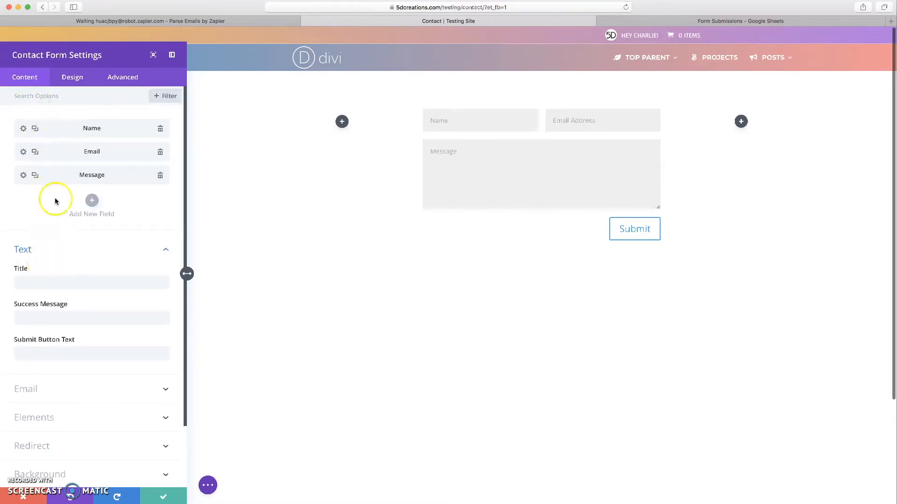
pyautogui.click(49, 383)
pyautogui.scroll(-2, 52, 341)
pyautogui.click(55, 301)
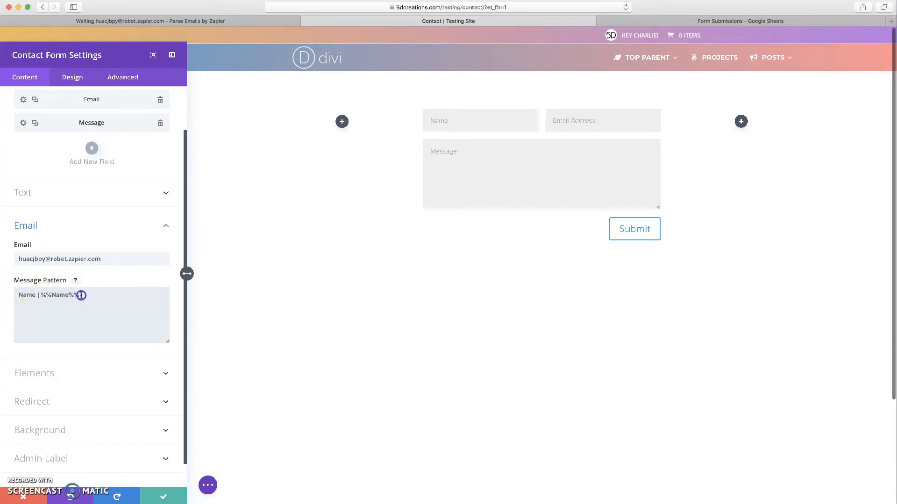
pyautogui.moveTo(80, 295); pyautogui.dragTo(40, 295)
pyautogui.click(103, 295)
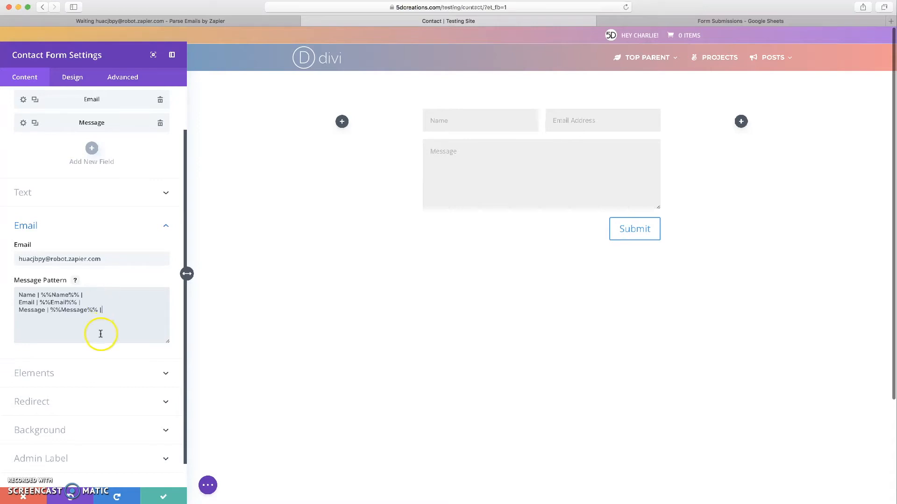
pyautogui.click(156, 495)
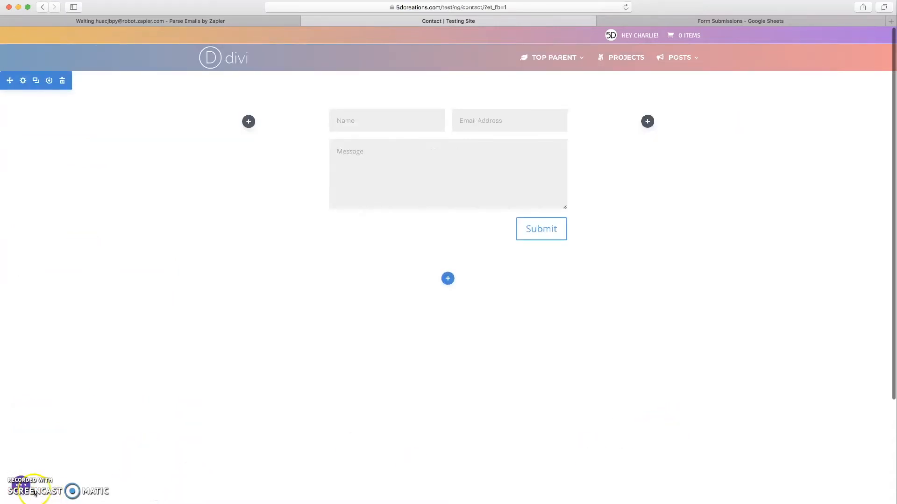
# - Save the page, exit the visual builder to the live Contact page, and return to Email Parser
pyautogui.click(33, 492)
pyautogui.click(869, 488)
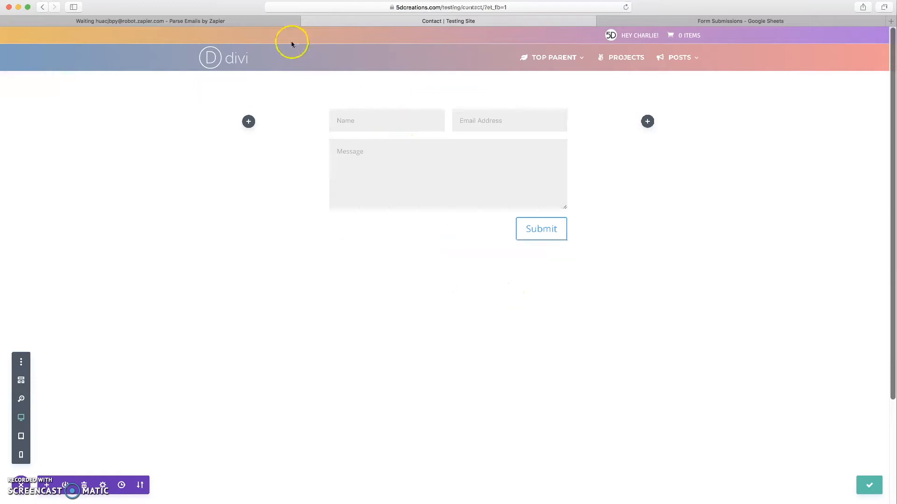
pyautogui.moveTo(282, 31)
pyautogui.click(208, 36)
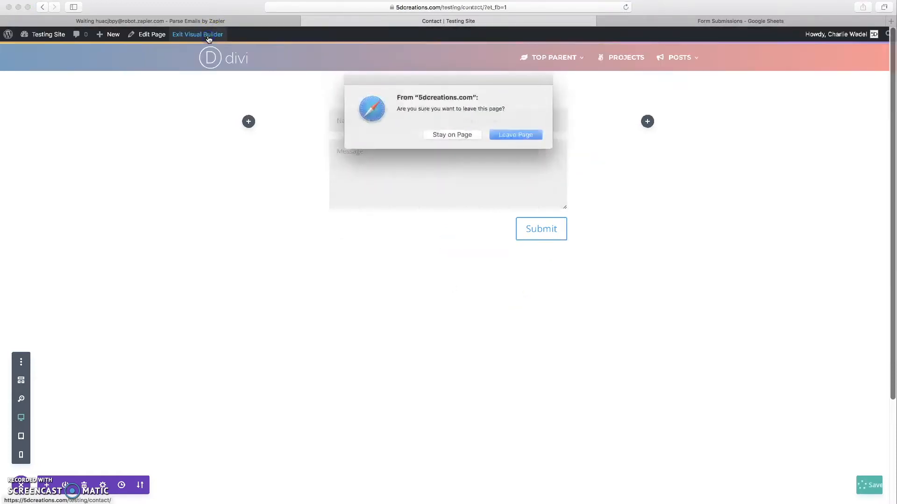
pyautogui.click(502, 134)
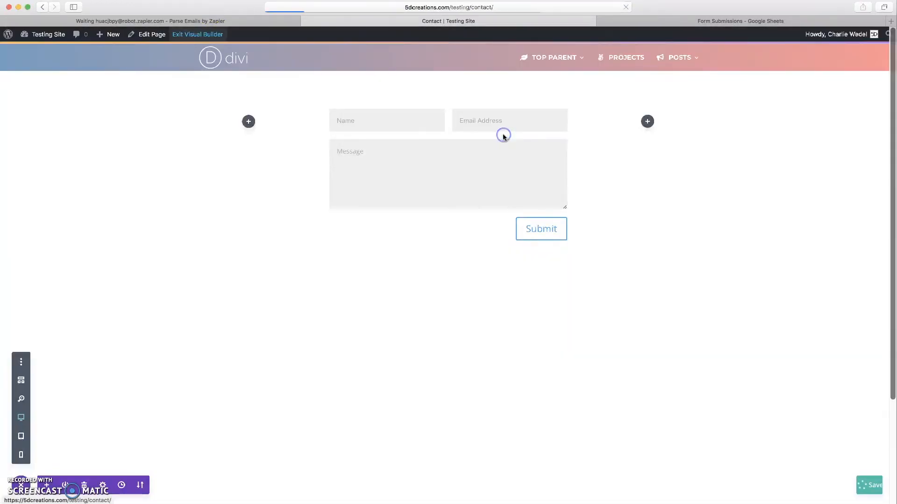
pyautogui.click(361, 169)
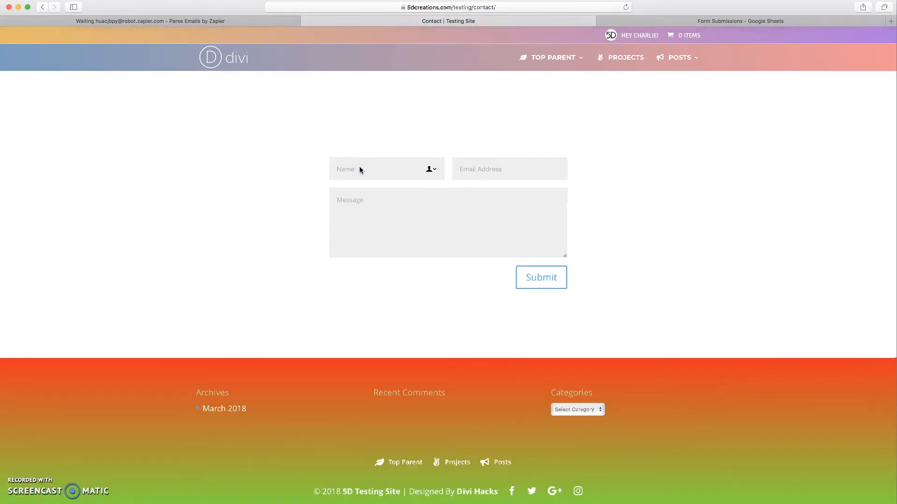
pyautogui.click(212, 21)
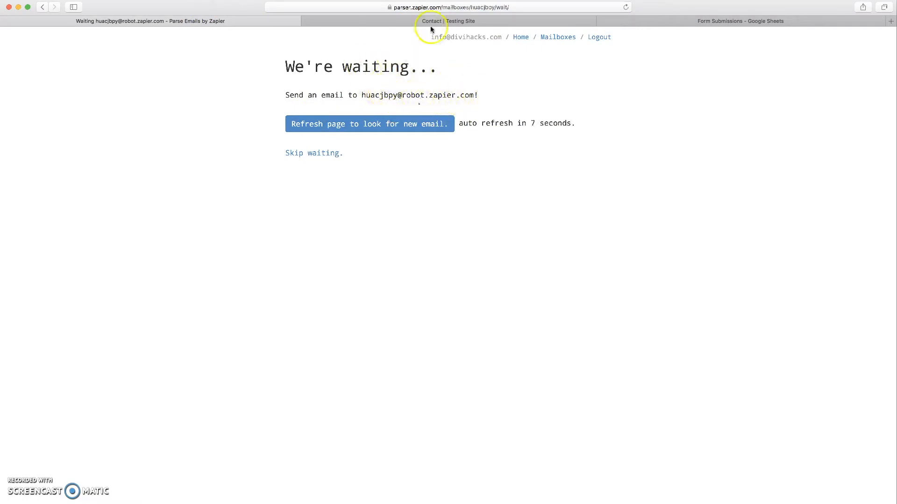
# - Submit the live contact form with a test name, email and the message 'hello this is a test :)'
pyautogui.click(416, 23)
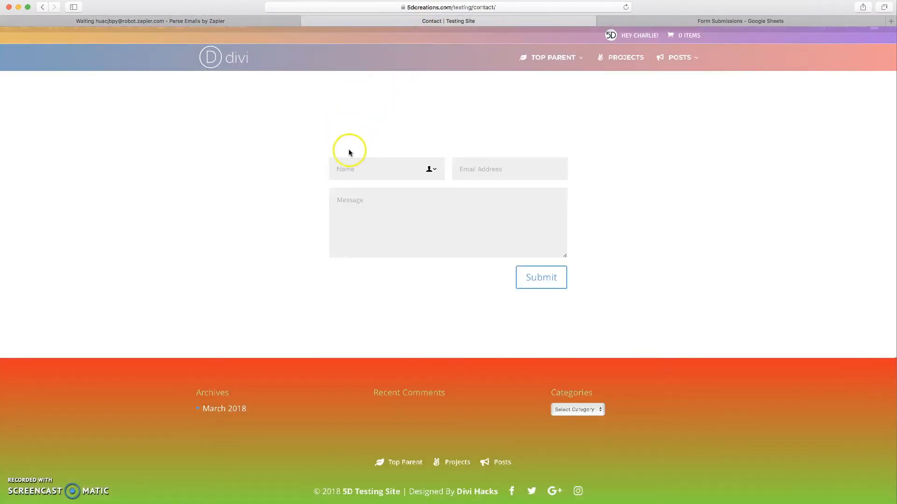
pyautogui.click(354, 168)
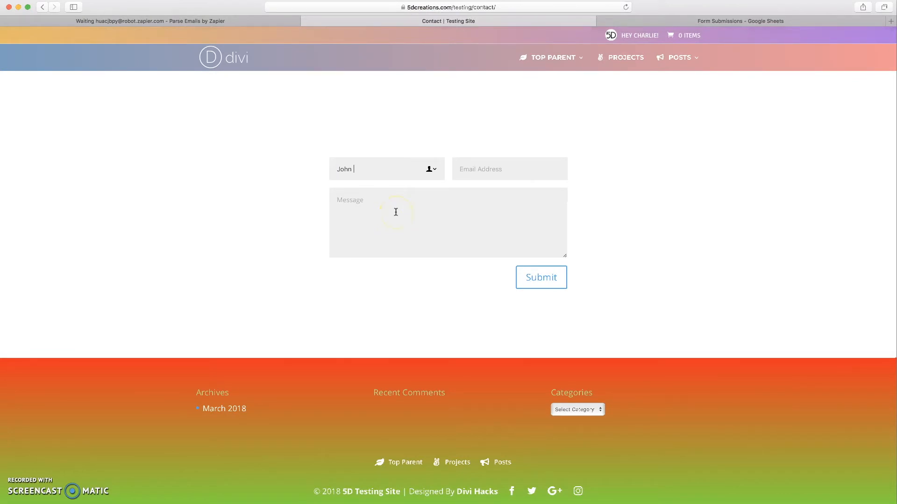
pyautogui.write('John Doe')
pyautogui.press('Tab')
pyautogui.press('Tab')
pyautogui.click(545, 278)
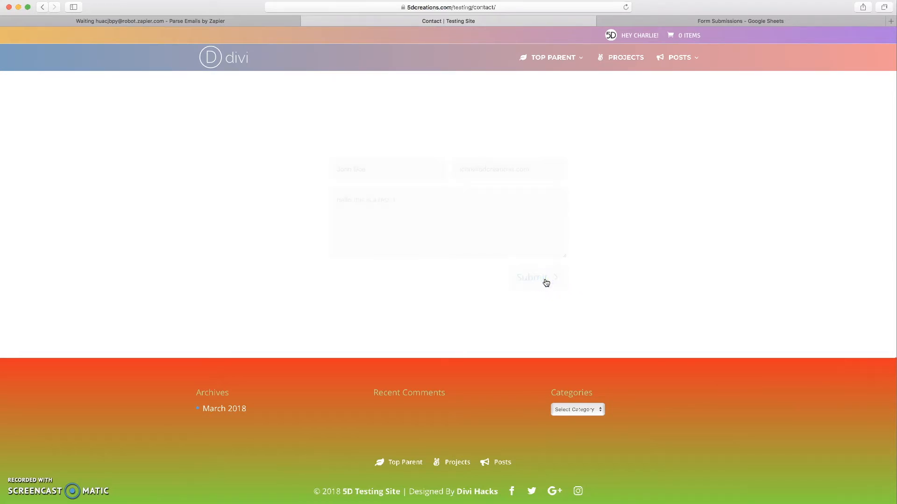
# - Open the received test email in Email Parser and review the template instructions
pyautogui.click(237, 21)
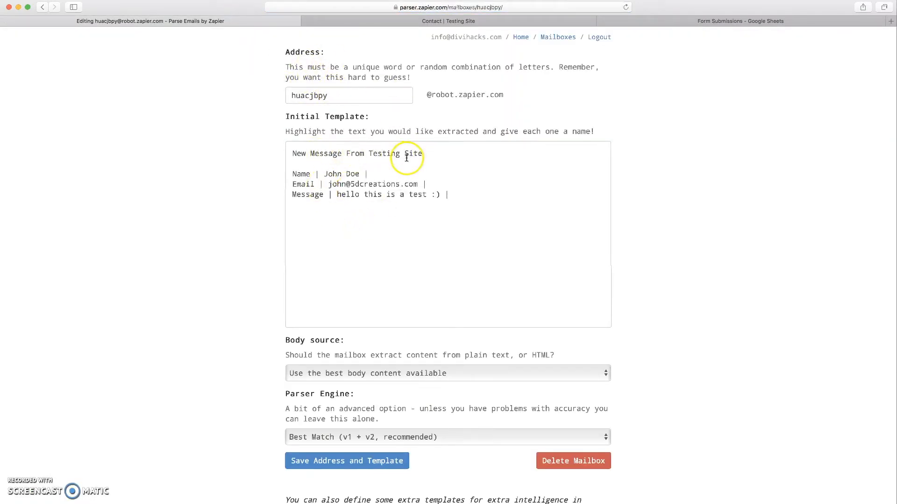
pyautogui.scroll(-1, 396, 159)
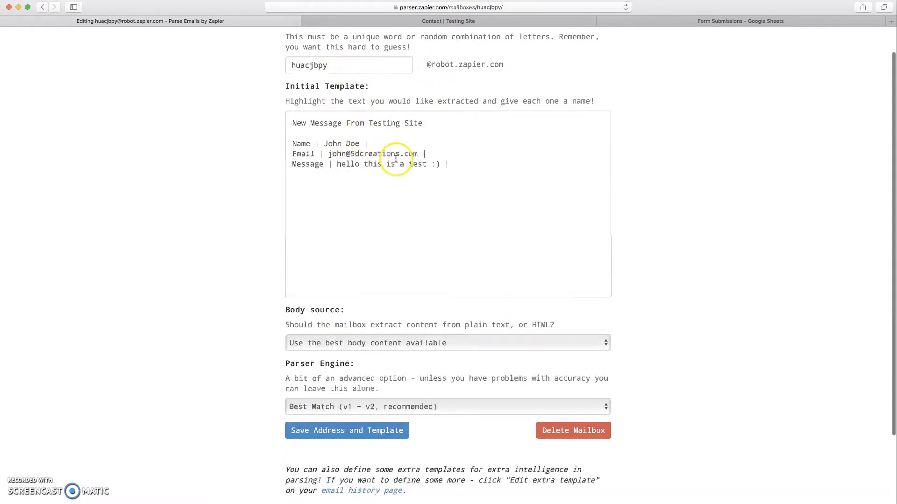
pyautogui.scroll(1, 295, 100)
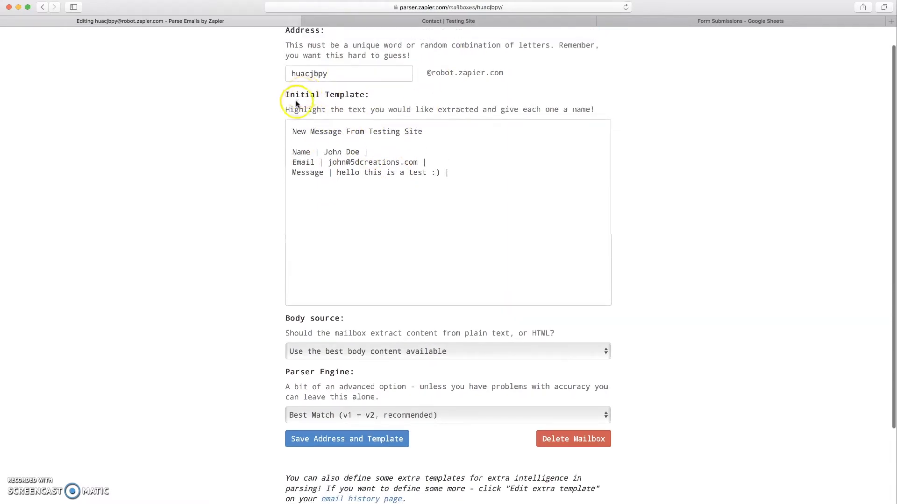
pyautogui.moveTo(285, 110); pyautogui.dragTo(599, 105)
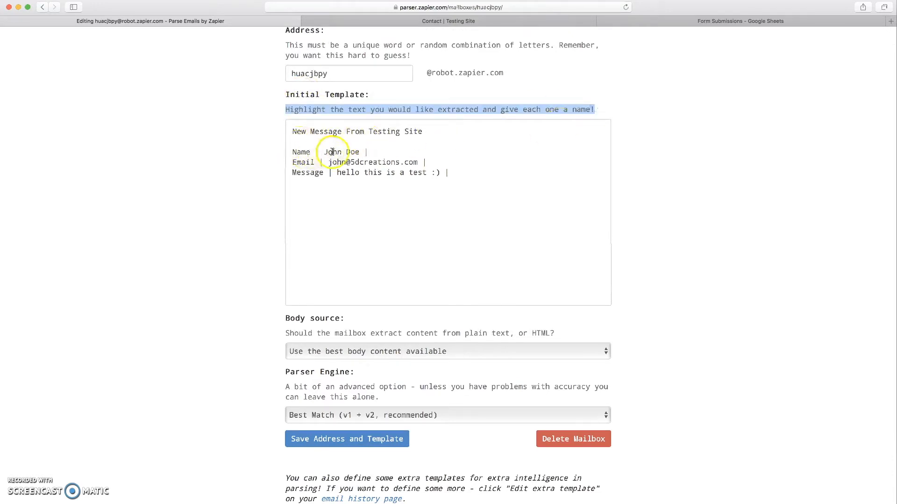
# - Mark the submitted name, email address and message text as the name, email and message fields
pyautogui.moveTo(324, 152); pyautogui.dragTo(359, 152)
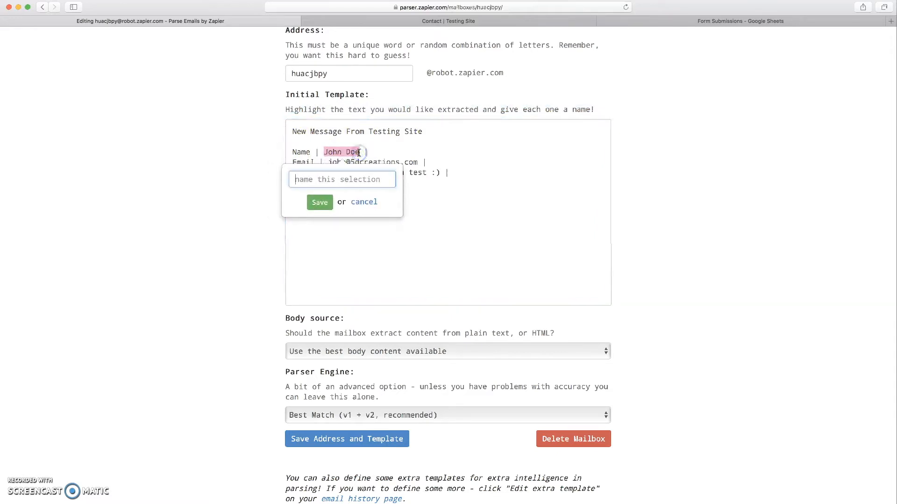
pyautogui.write('name')
pyautogui.click(319, 202)
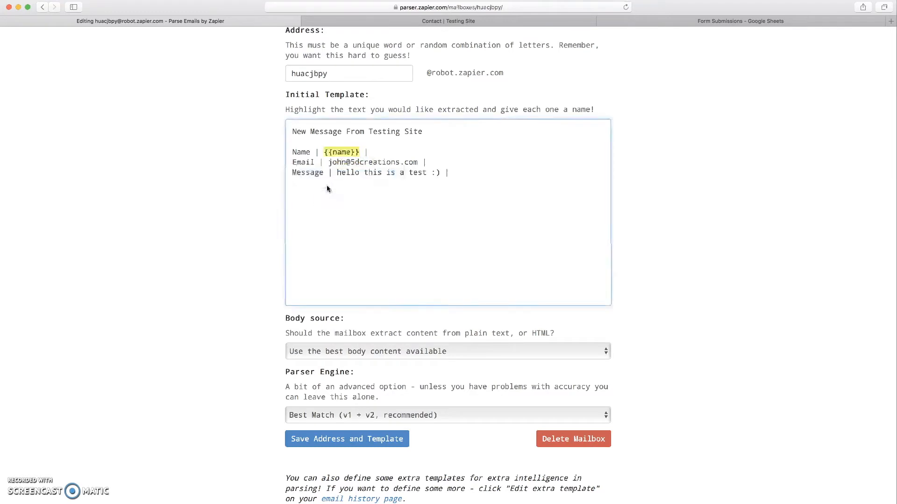
pyautogui.moveTo(328, 163); pyautogui.dragTo(416, 164)
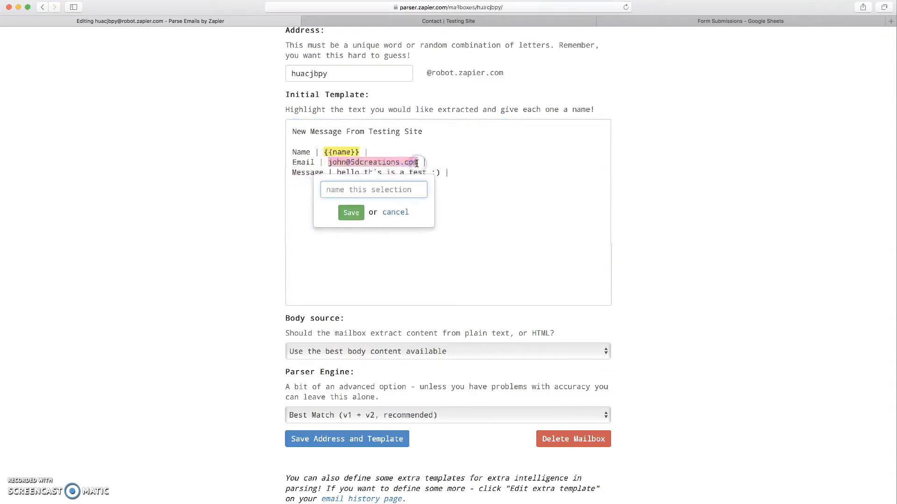
pyautogui.write('email')
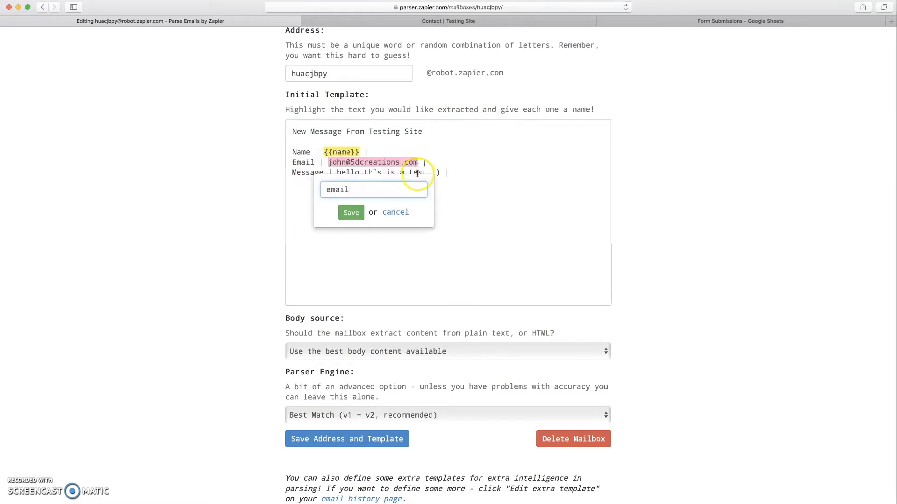
pyautogui.click(351, 213)
pyautogui.moveTo(337, 172); pyautogui.dragTo(441, 171)
pyautogui.write('message')
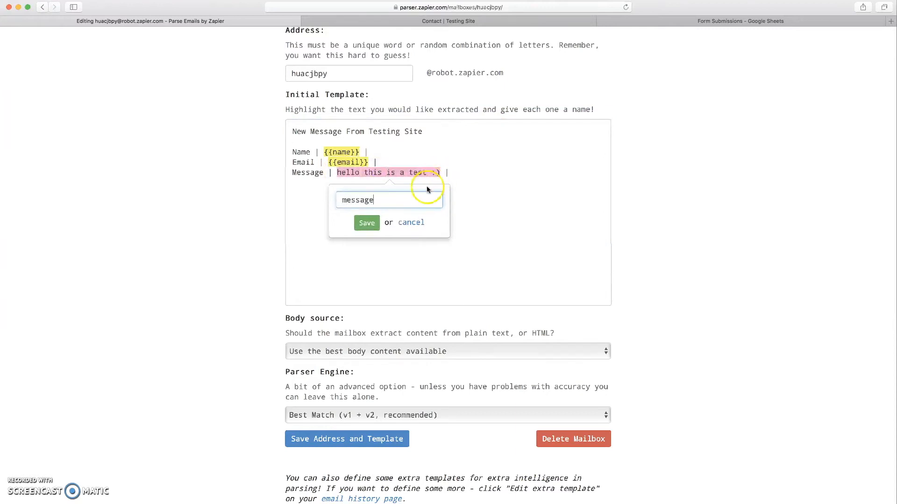
pyautogui.click(367, 223)
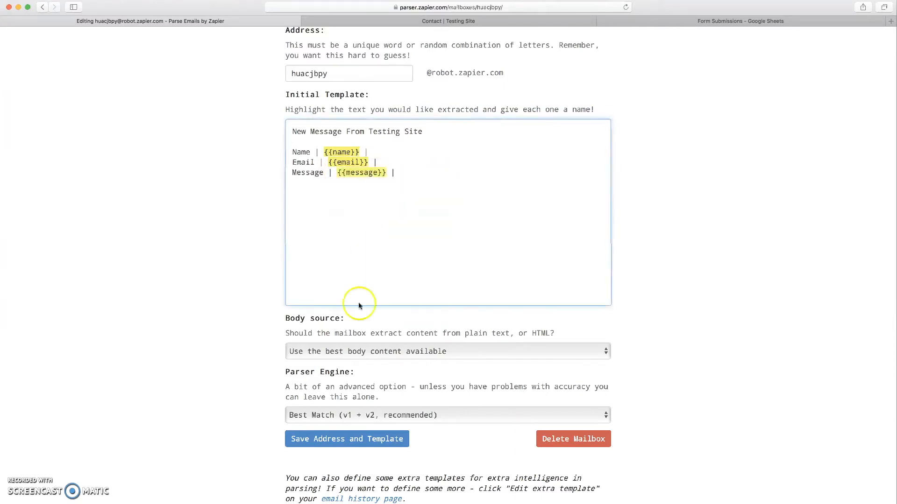
# - Save the mailbox address and template, then start a new Zap with this parser
pyautogui.scroll(-2, 358, 303)
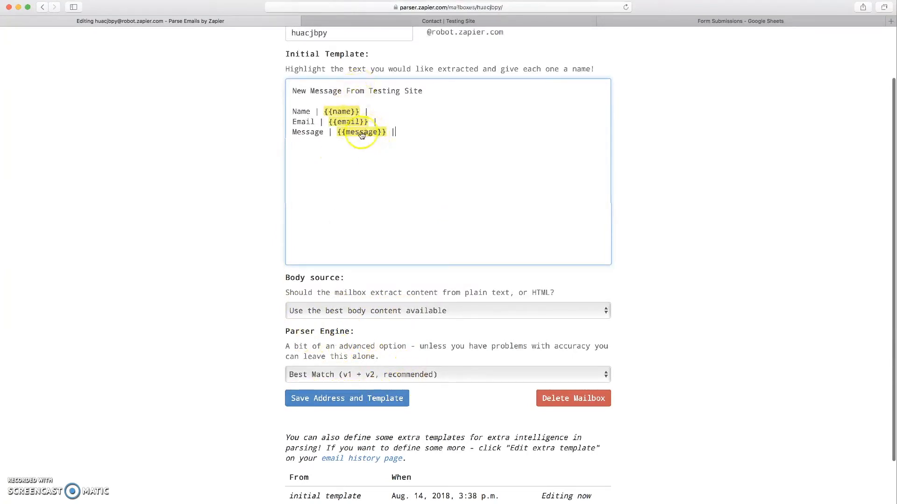
pyautogui.click(343, 401)
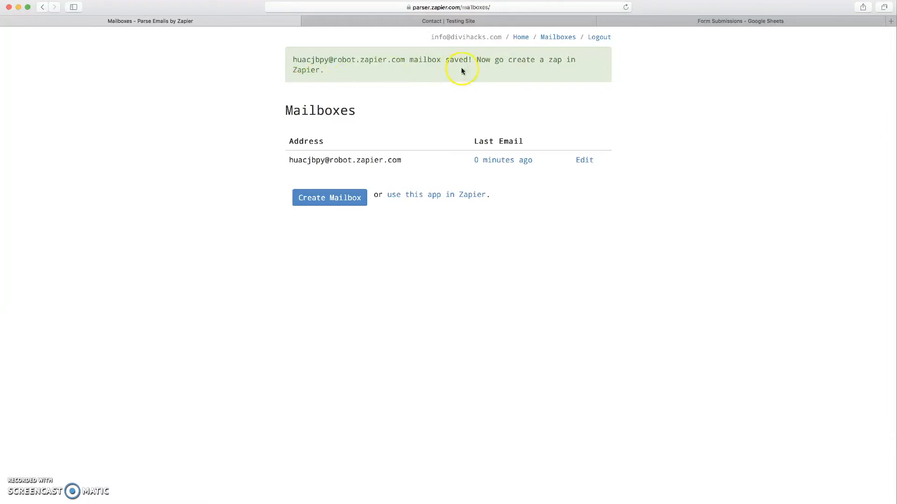
pyautogui.click(422, 196)
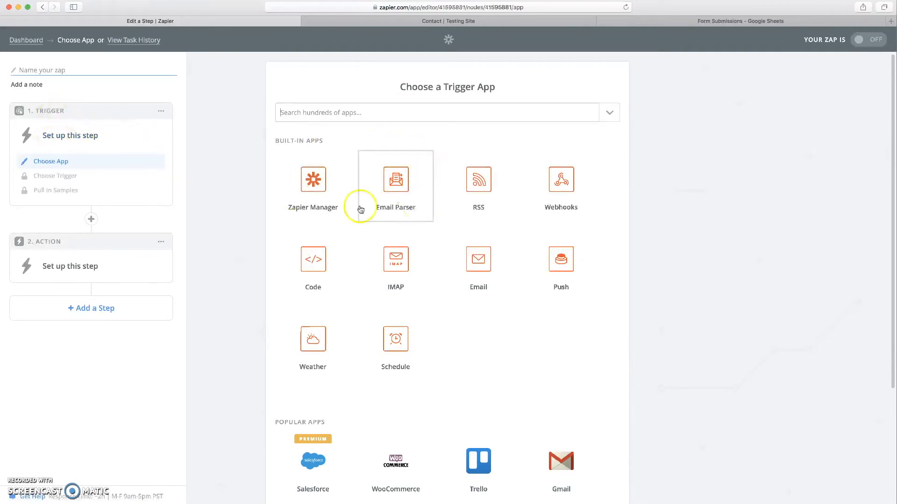
# - Set the Zap trigger to Email Parser by Zapier with the New Email event
pyautogui.click(402, 201)
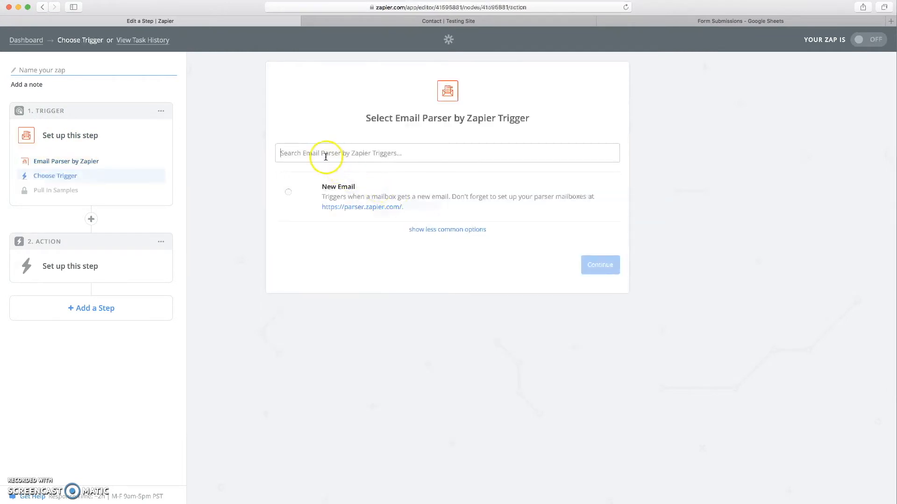
pyautogui.click(348, 193)
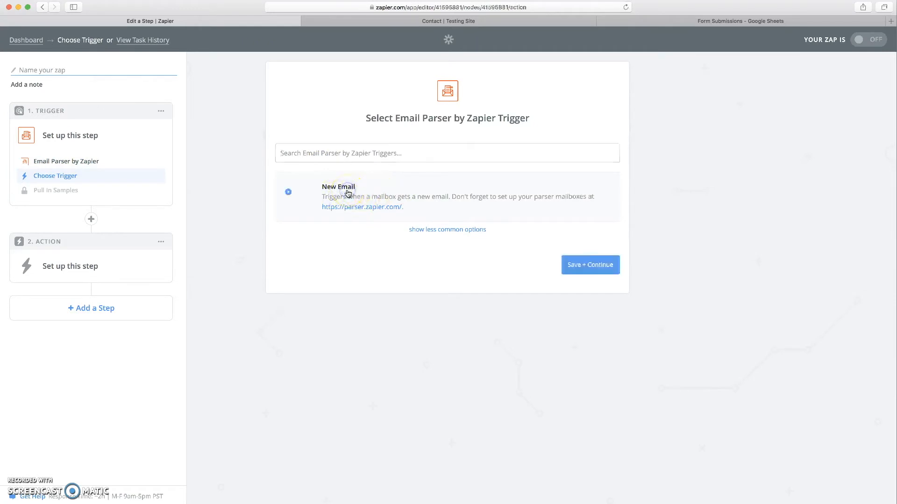
pyautogui.click(579, 266)
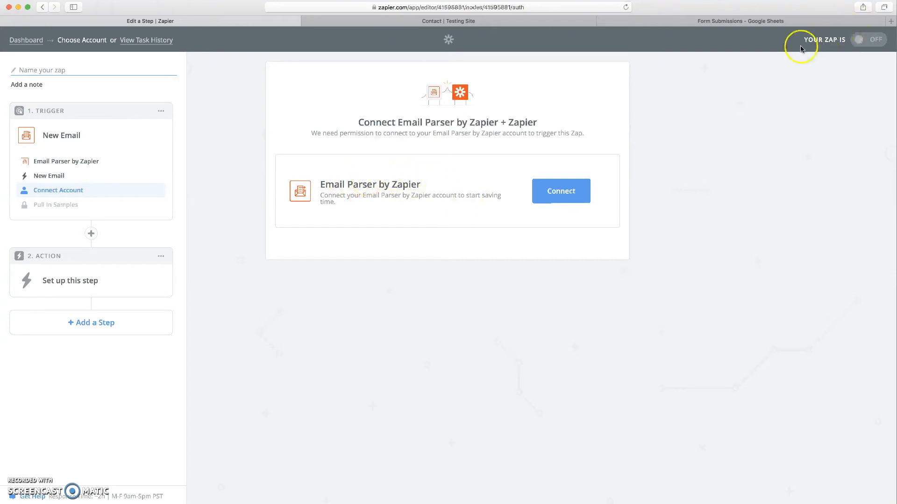
# - Connect, authorize and test the Email Parser account for the trigger
pyautogui.click(572, 198)
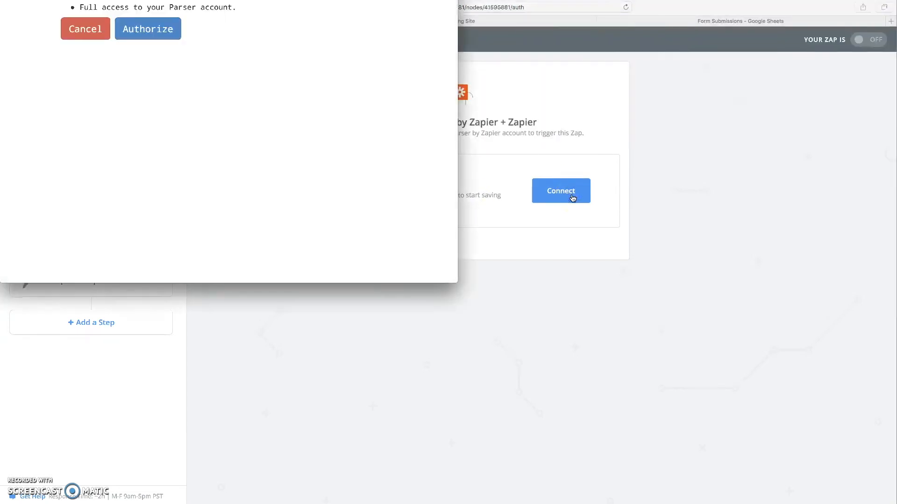
pyautogui.click(146, 30)
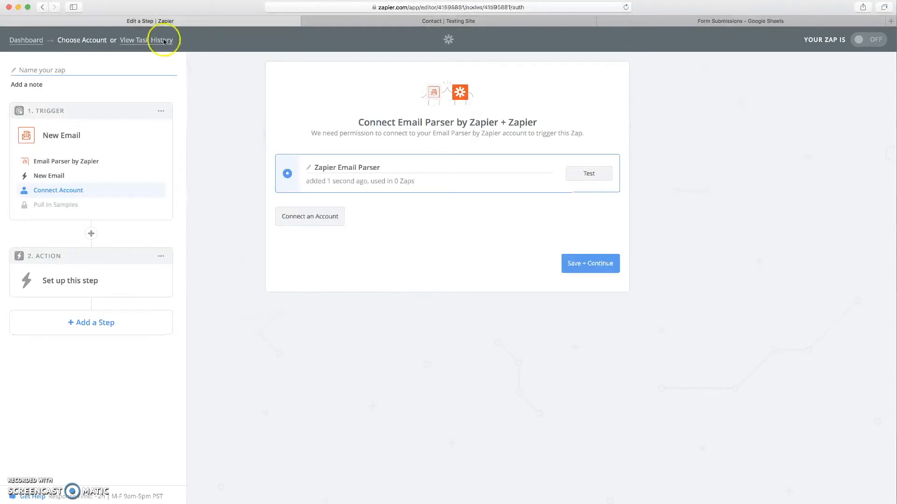
pyautogui.click(589, 174)
pyautogui.click(595, 262)
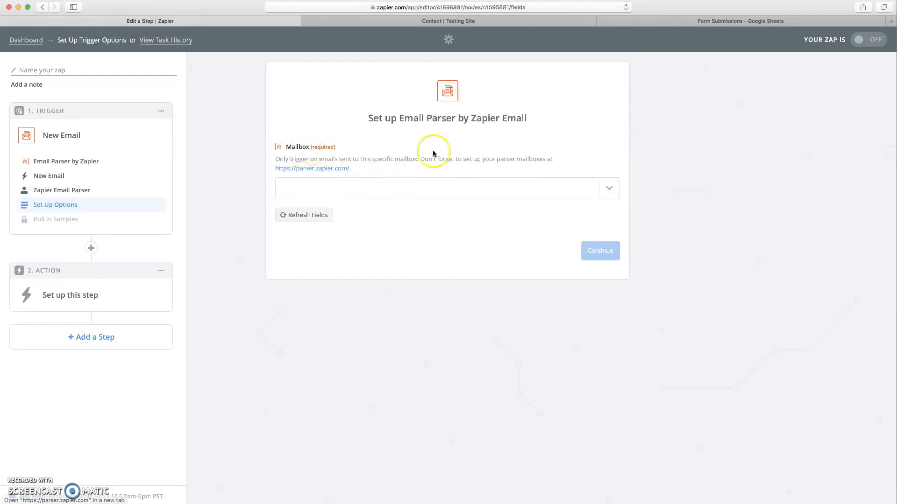
# - Choose the saved parser mailbox as the trigger's Mailbox option
pyautogui.click(610, 189)
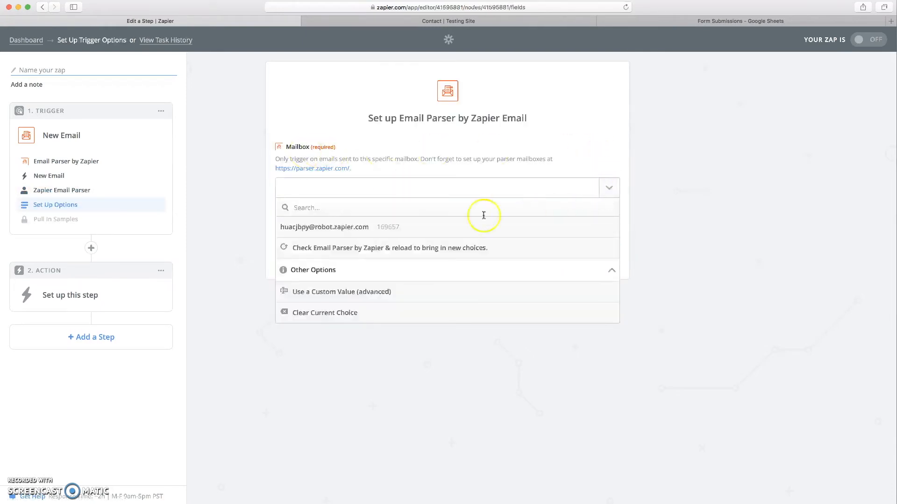
pyautogui.click(293, 231)
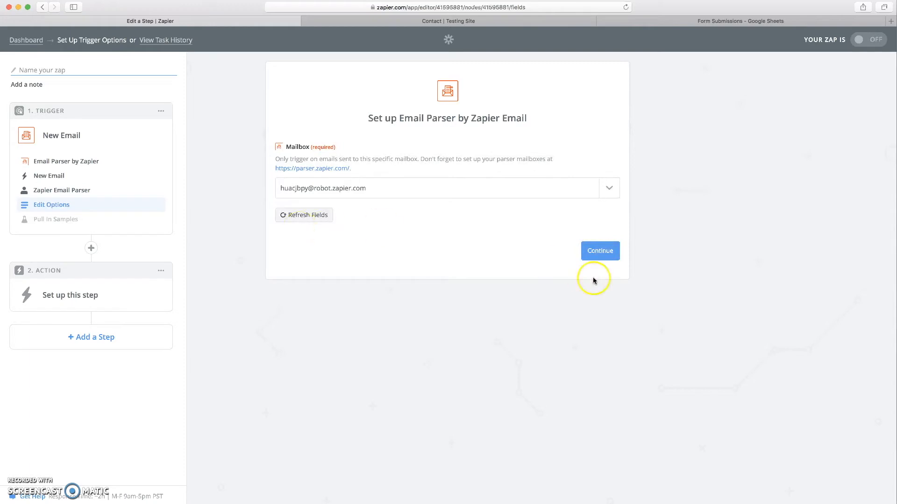
pyautogui.click(601, 253)
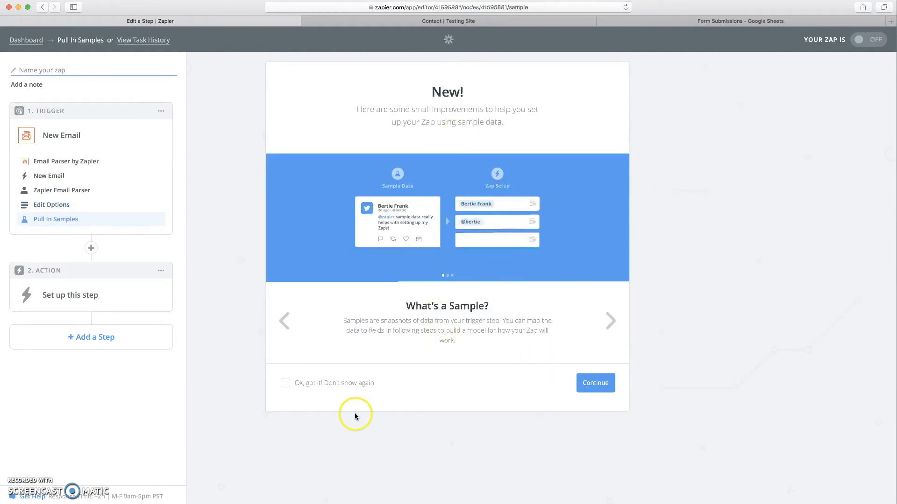
# - Dismiss the sample-data intro and fetch a sample email from the parser mailbox
pyautogui.click(601, 384)
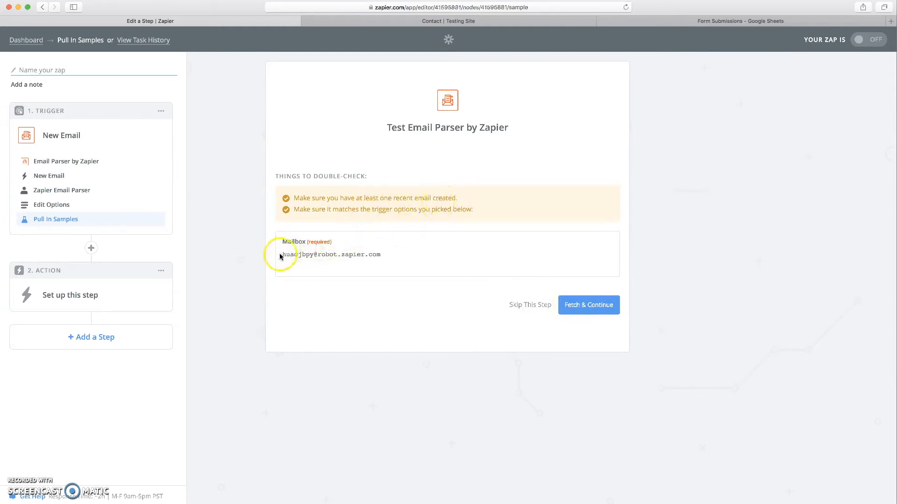
pyautogui.moveTo(280, 257); pyautogui.dragTo(388, 257)
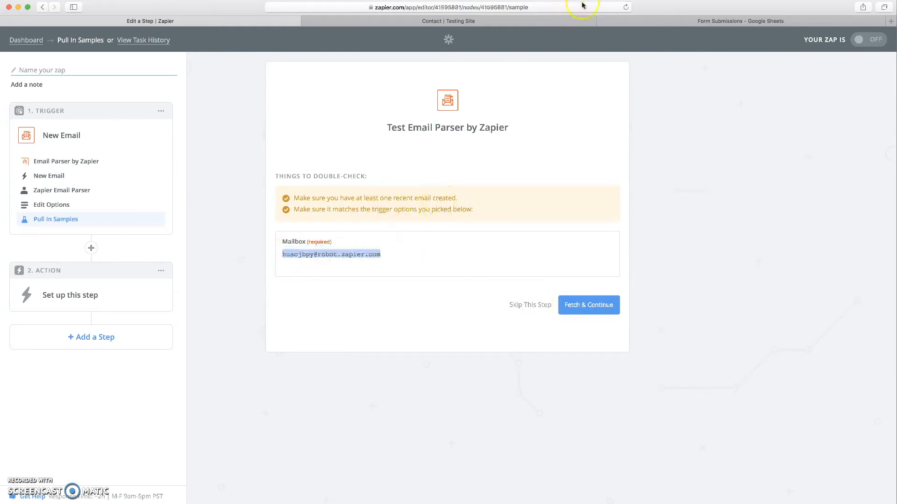
pyautogui.click(590, 310)
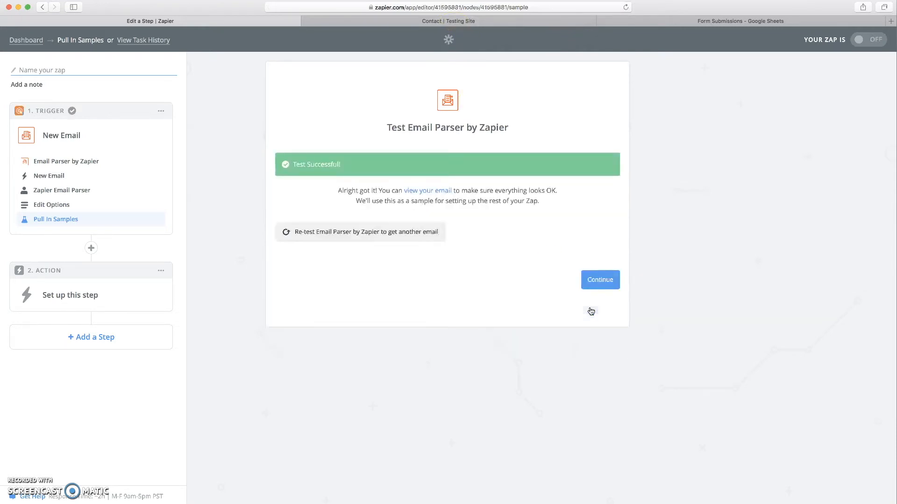
# - Review the fetched sample email's parsed details and accept it to finish the trigger
pyautogui.click(429, 195)
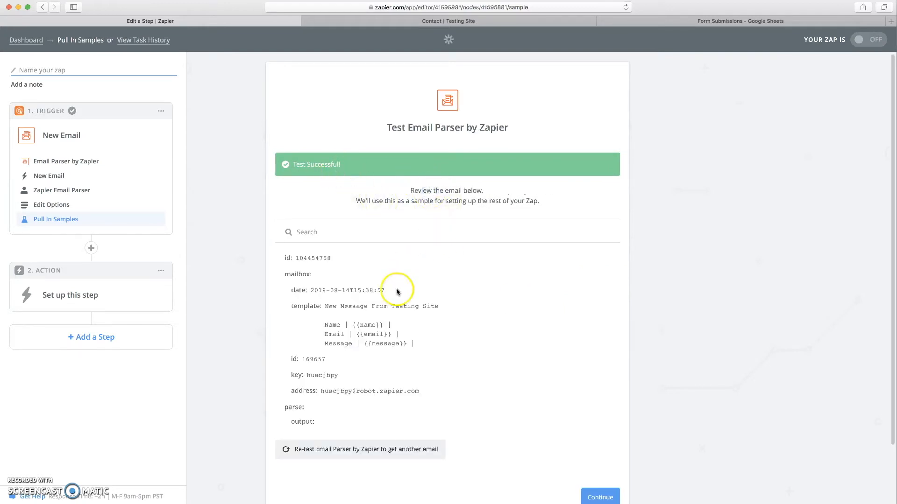
pyautogui.scroll(-2, 396, 288)
pyautogui.scroll(-5, 371, 356)
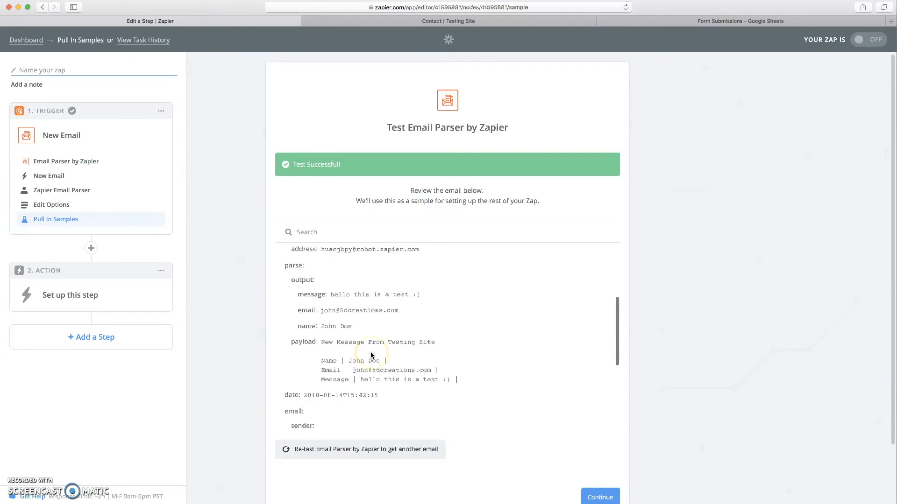
pyautogui.scroll(-4, 355, 350)
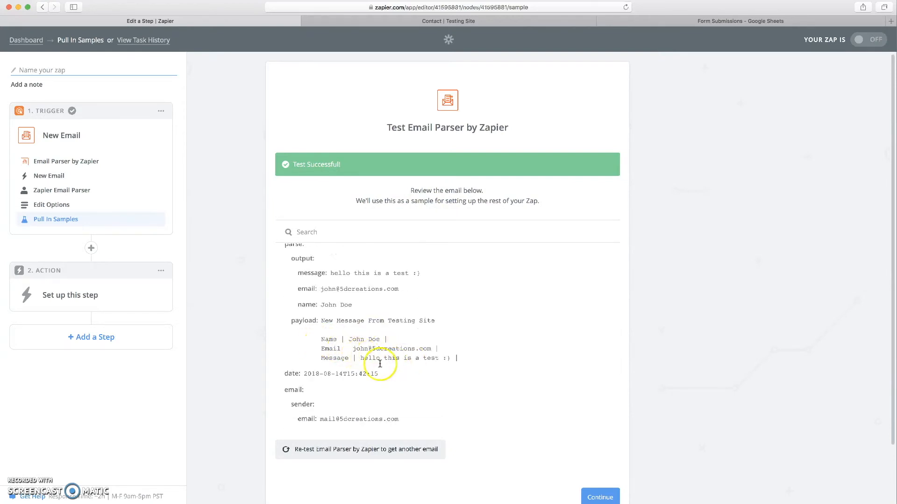
pyautogui.click(594, 497)
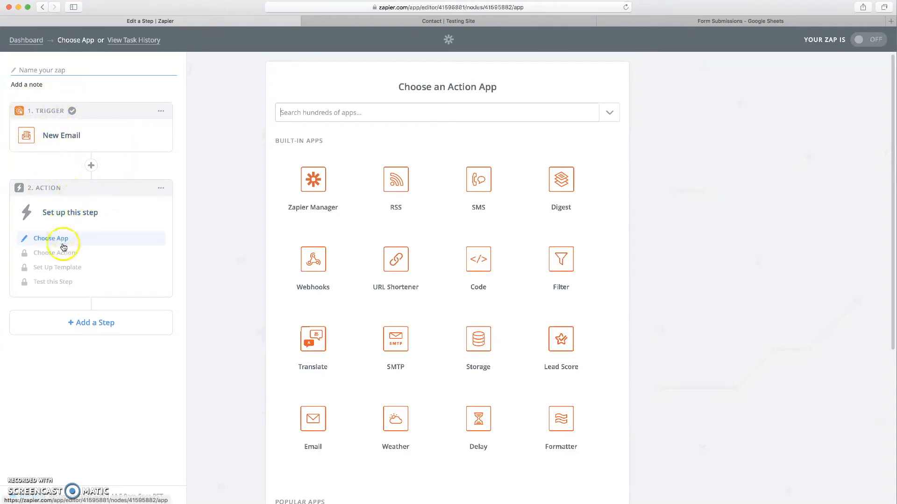
# - Make Google Sheets' Create Spreadsheet Row the action and save the choice
pyautogui.click(330, 108)
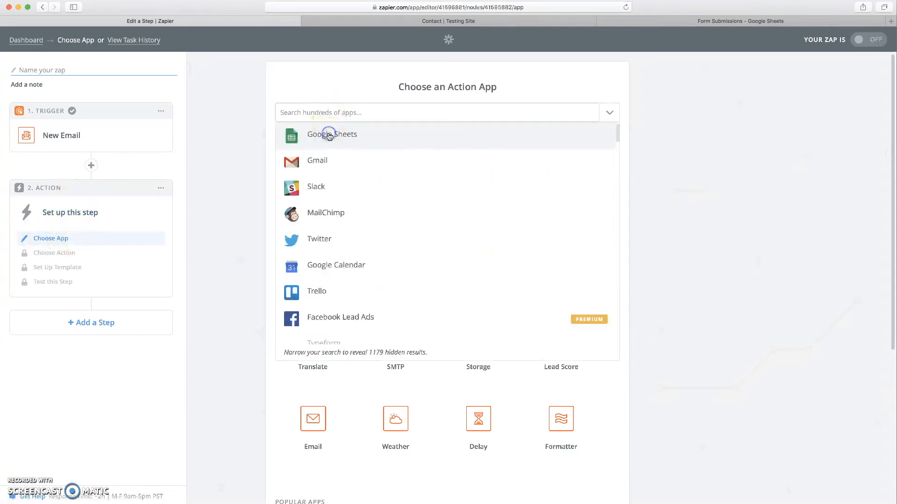
pyautogui.click(329, 135)
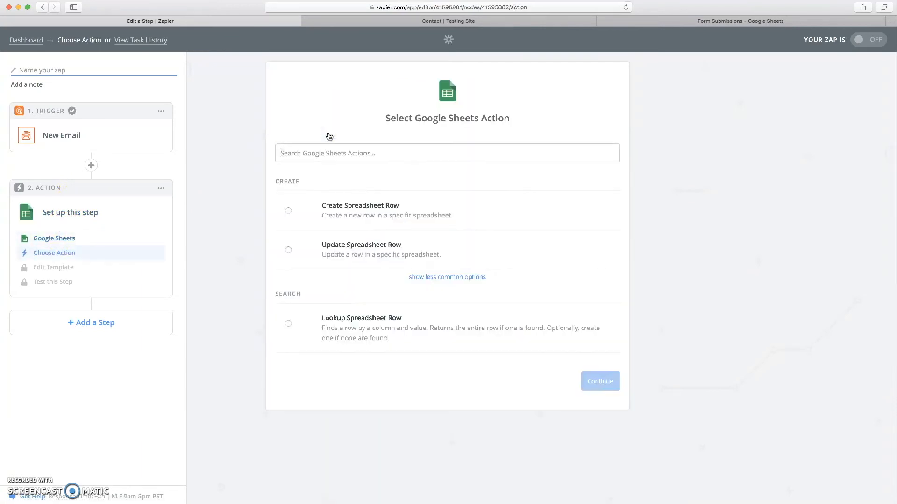
pyautogui.click(362, 212)
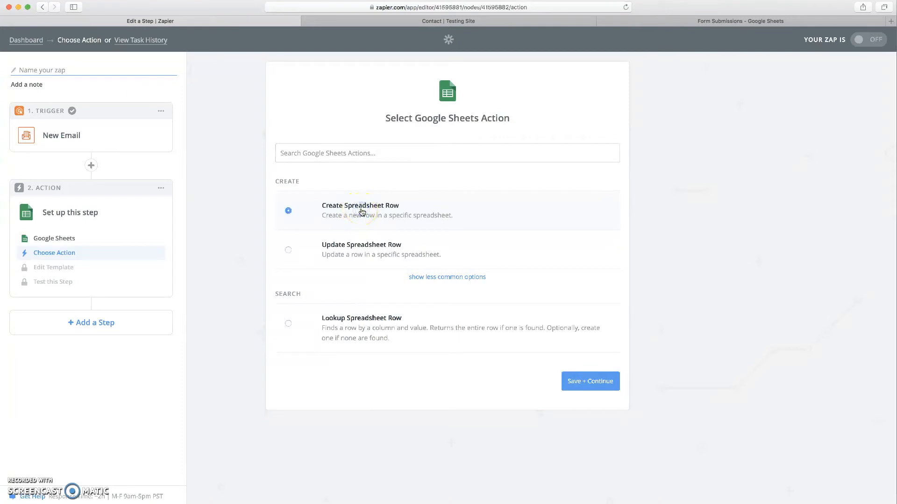
pyautogui.click(581, 388)
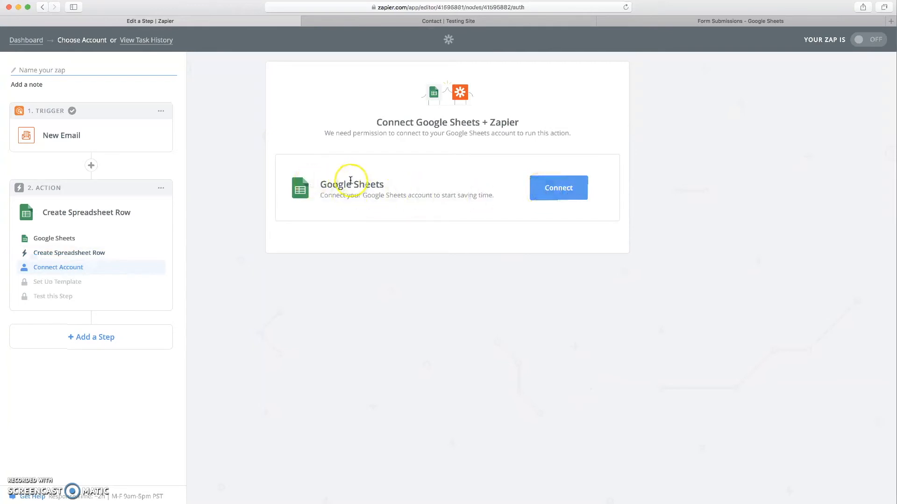
# - Sign in with a Google account, allow Drive and Sheets access, and test the connection
pyautogui.click(558, 187)
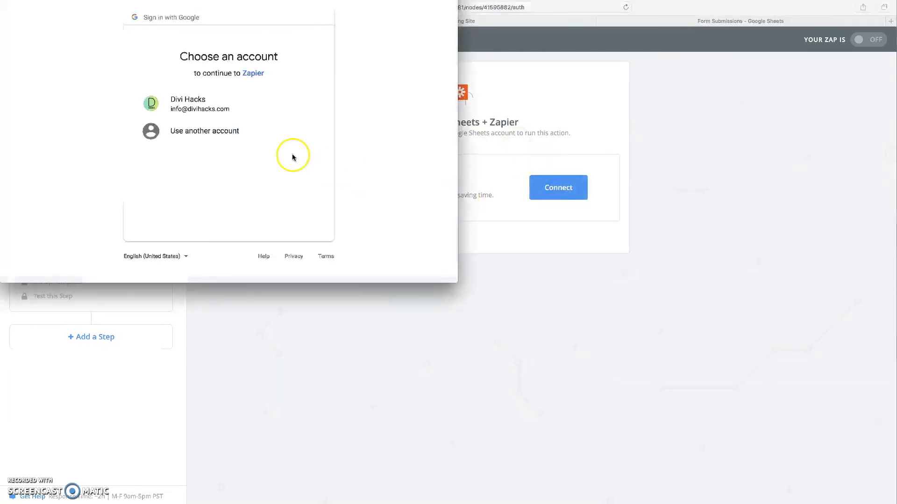
pyautogui.click(226, 111)
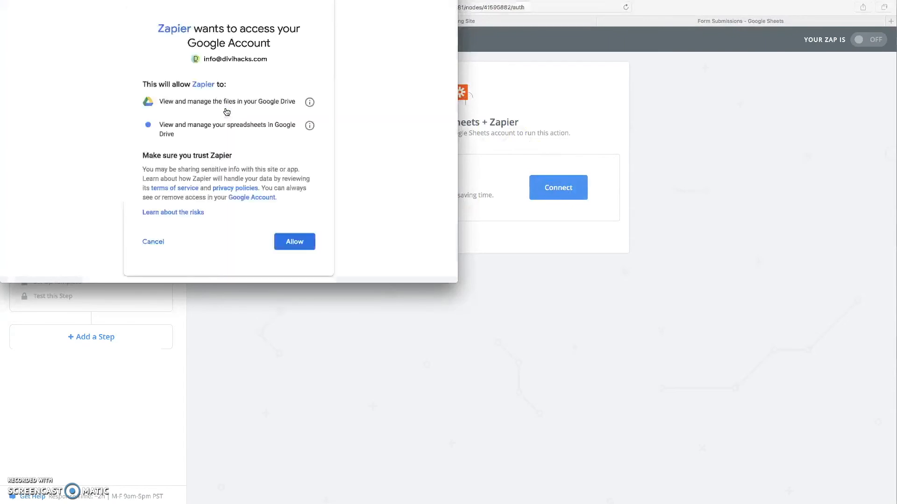
pyautogui.click(296, 242)
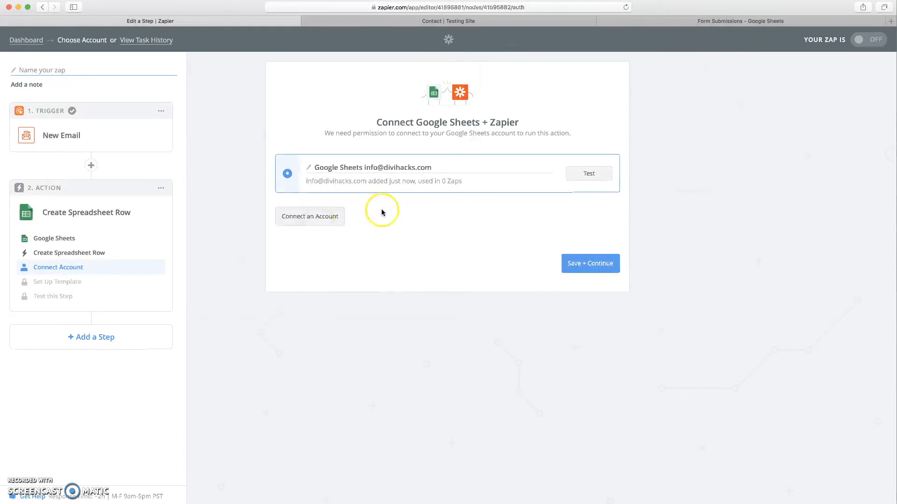
pyautogui.click(590, 174)
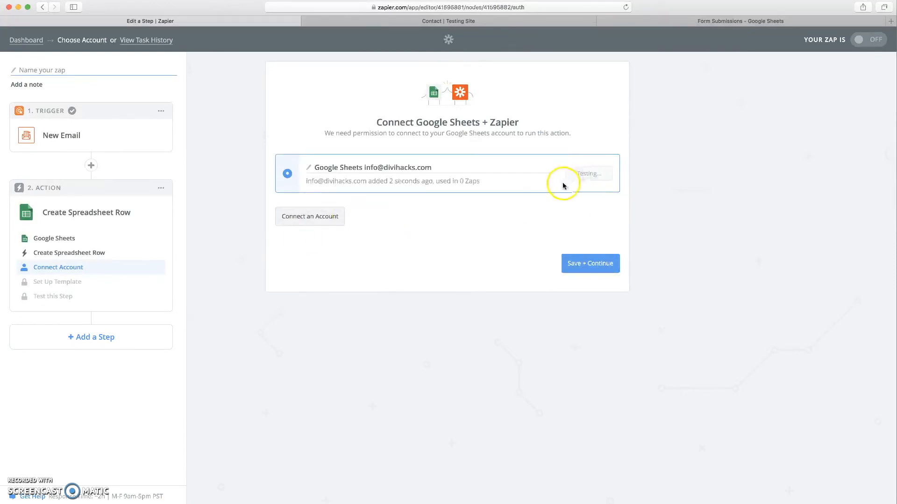
pyautogui.click(591, 265)
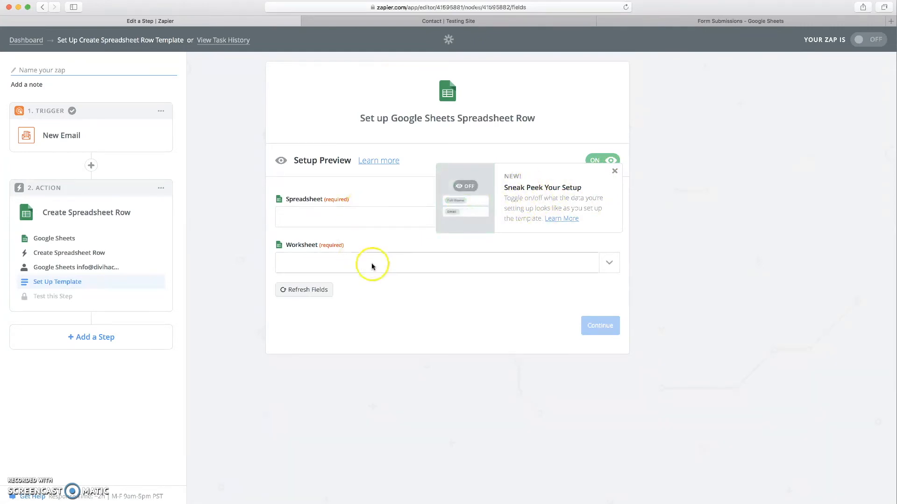
# - Point the row action at the Form Submissions spreadsheet
pyautogui.click(615, 171)
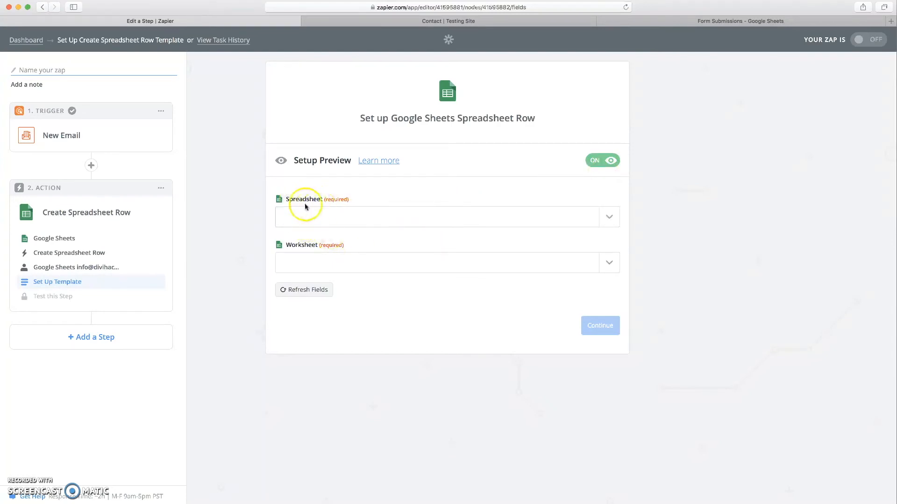
pyautogui.click(699, 21)
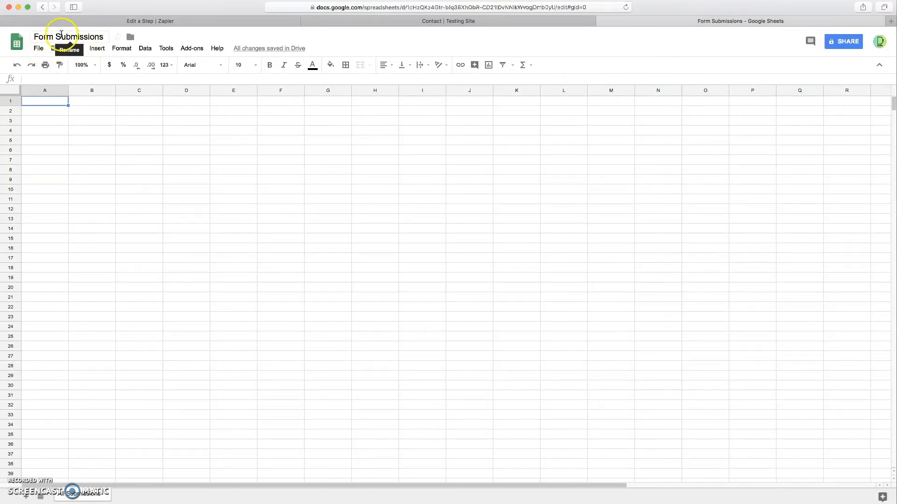
pyautogui.click(186, 23)
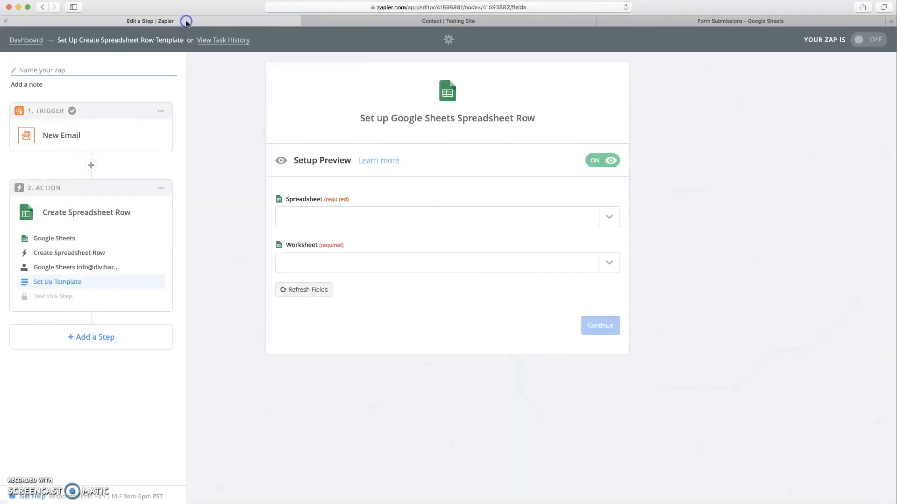
pyautogui.click(609, 217)
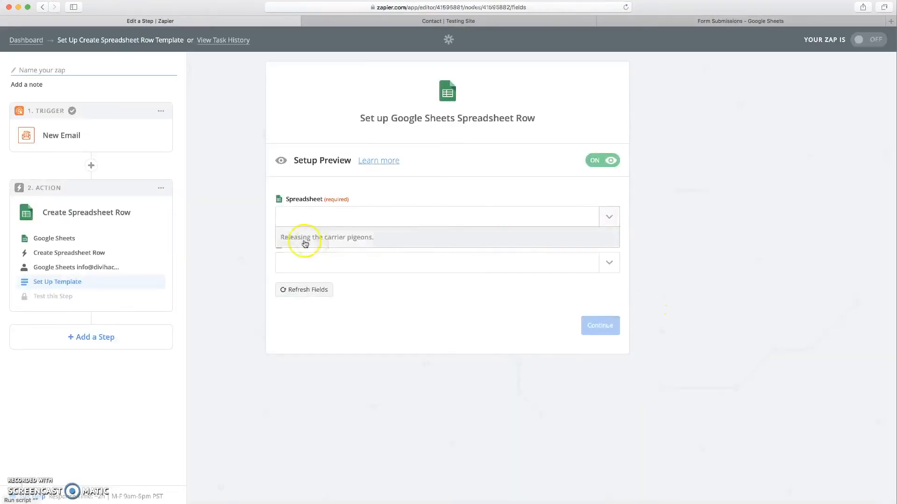
pyautogui.click(314, 256)
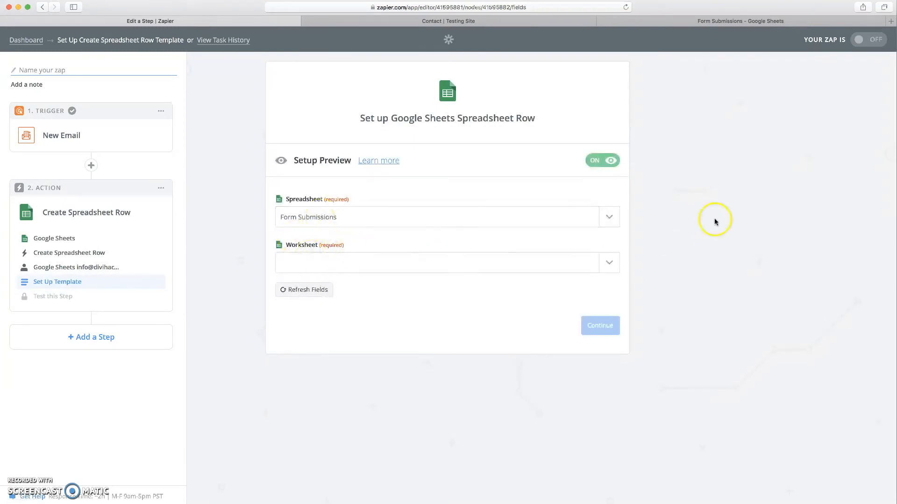
# - Check the spreadsheet's worksheets and select All Submissions as the target worksheet
pyautogui.click(742, 22)
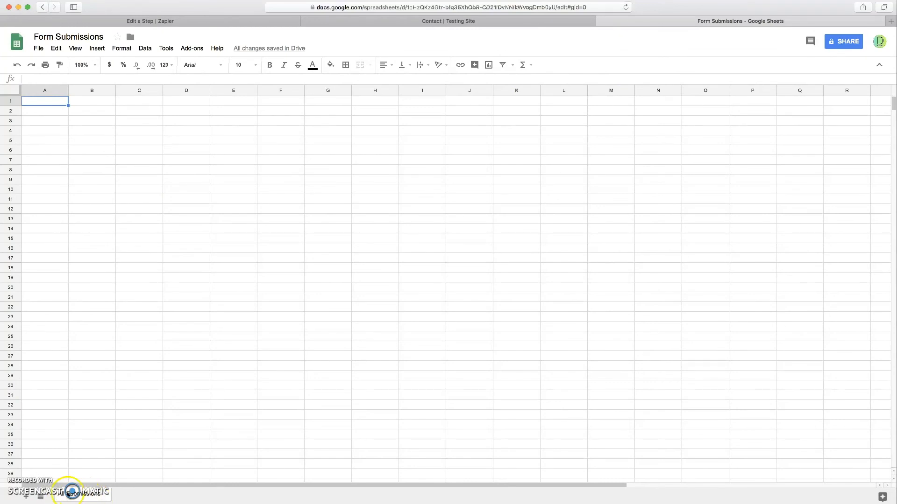
pyautogui.click(138, 23)
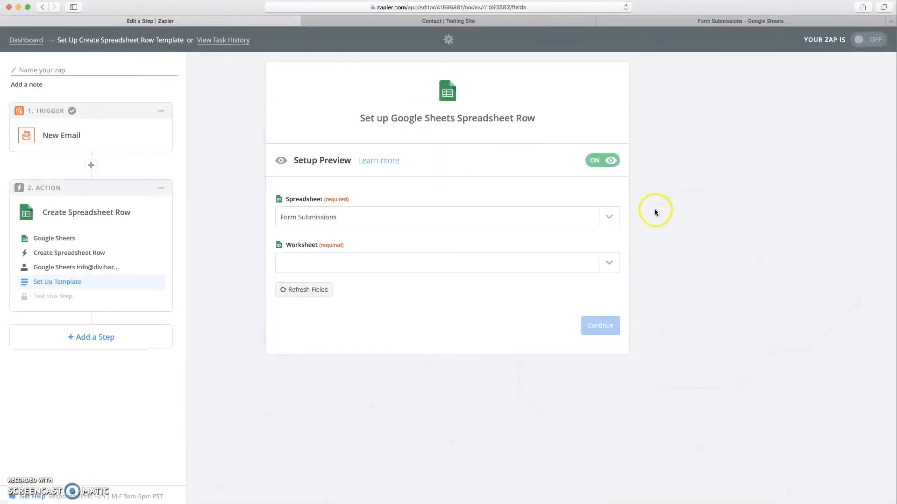
pyautogui.click(613, 263)
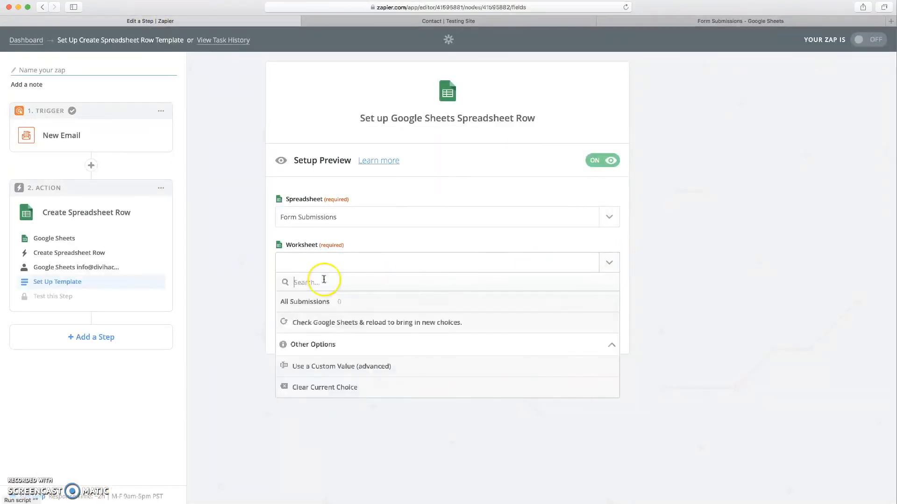
pyautogui.click(304, 302)
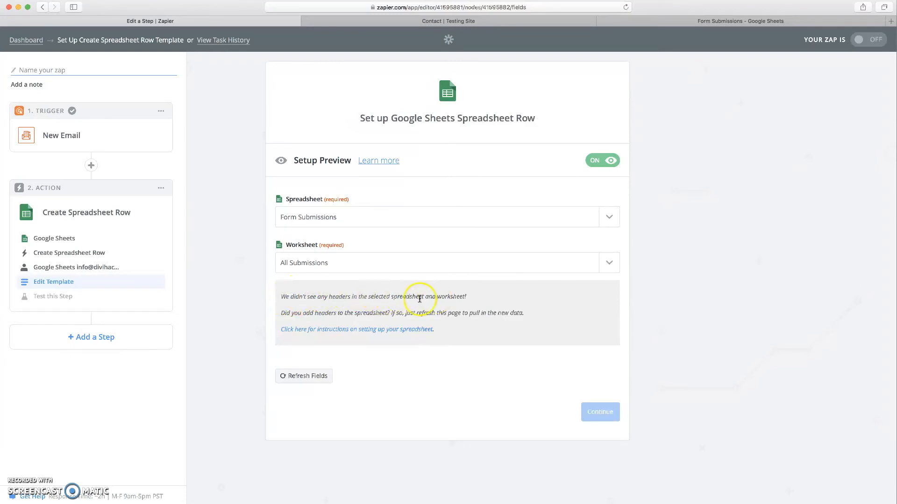
pyautogui.click(718, 21)
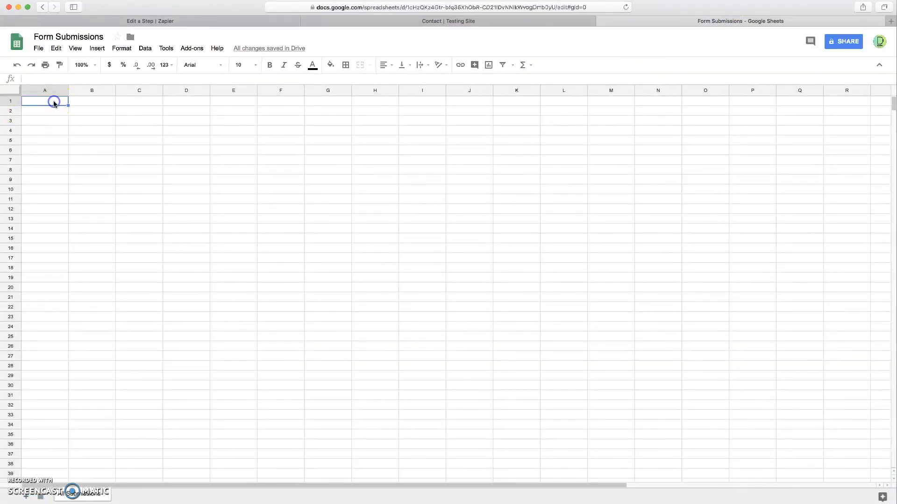
# - Enter the headers Name, Email and Message into cells A1, B1 and C1
pyautogui.click(90, 102)
pyautogui.click(122, 101)
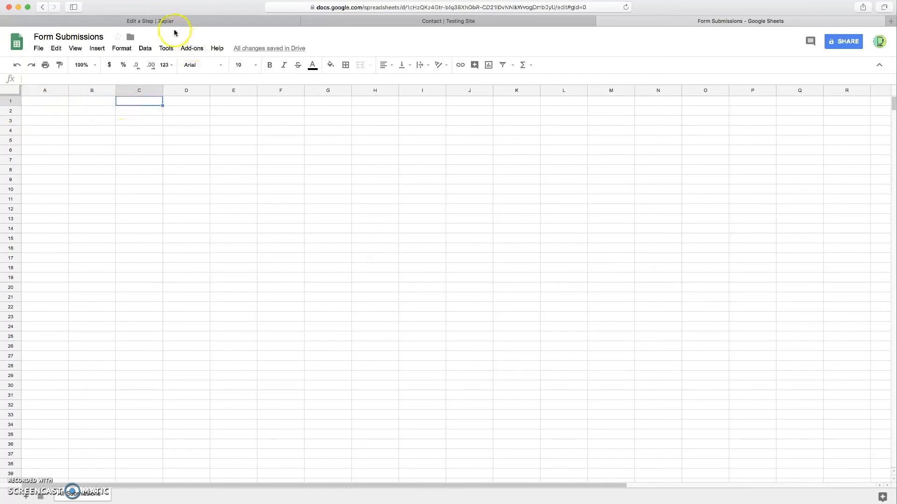
pyautogui.click(39, 103)
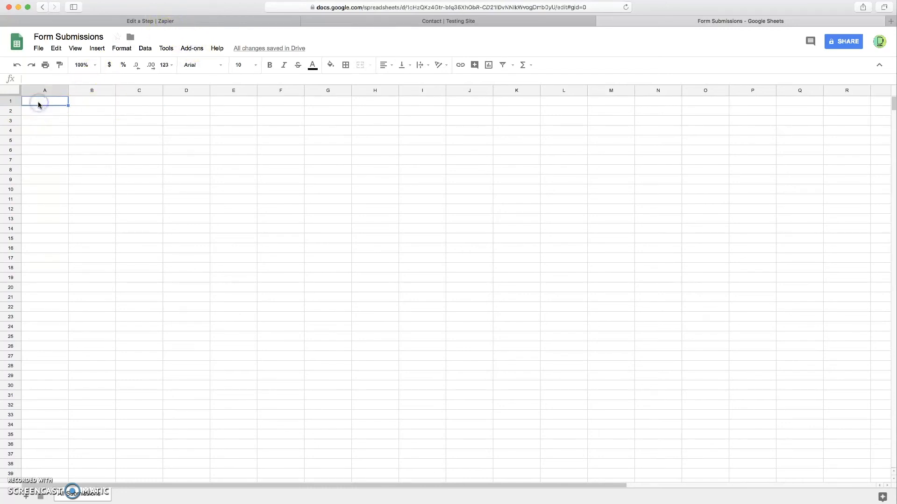
pyautogui.write('Name')
pyautogui.click(81, 102)
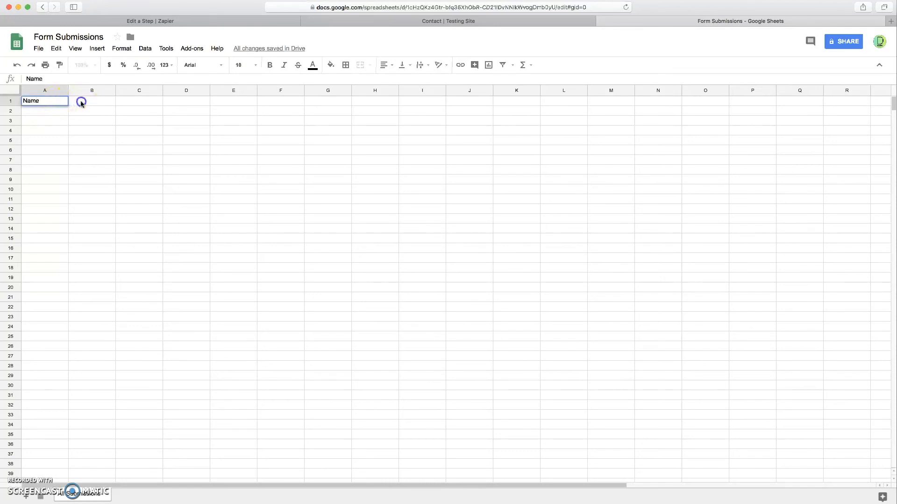
pyautogui.write('Email')
pyautogui.click(134, 101)
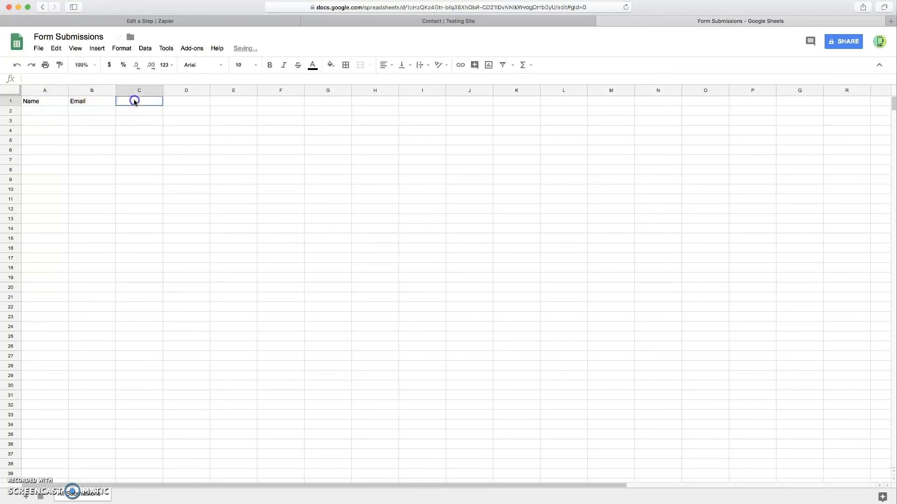
pyautogui.write('Message')
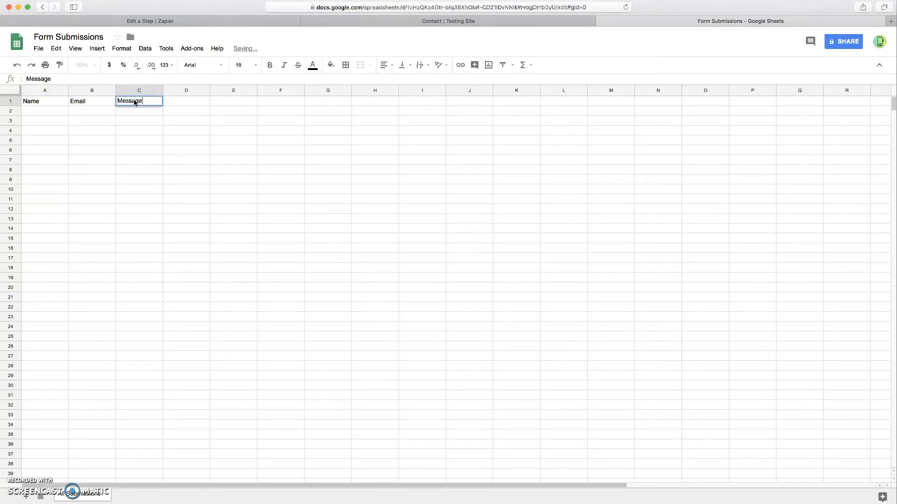
pyautogui.click(164, 102)
pyautogui.click(101, 102)
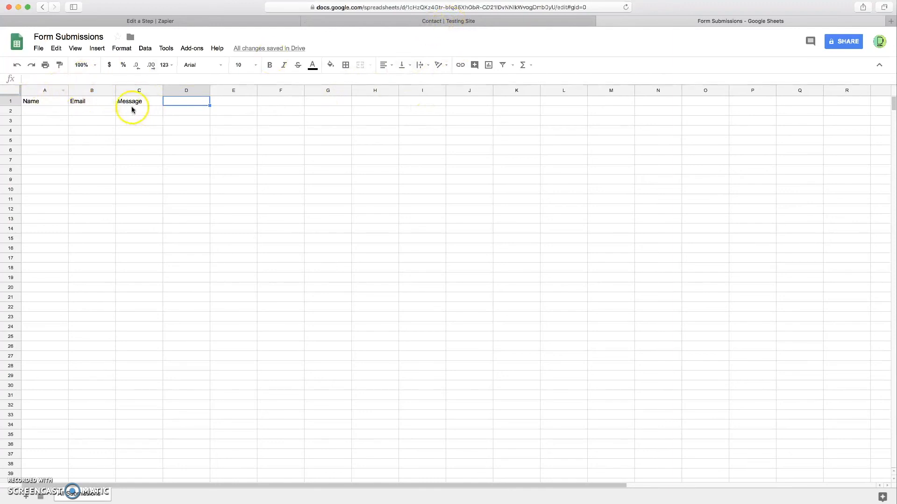
pyautogui.click(184, 21)
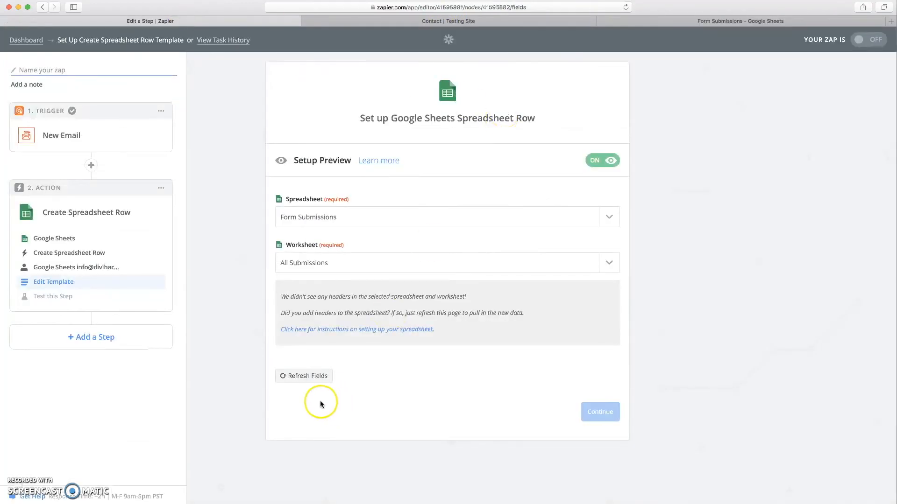
# - Reload the sheet's columns and map the parsed sender name into Name
pyautogui.click(302, 379)
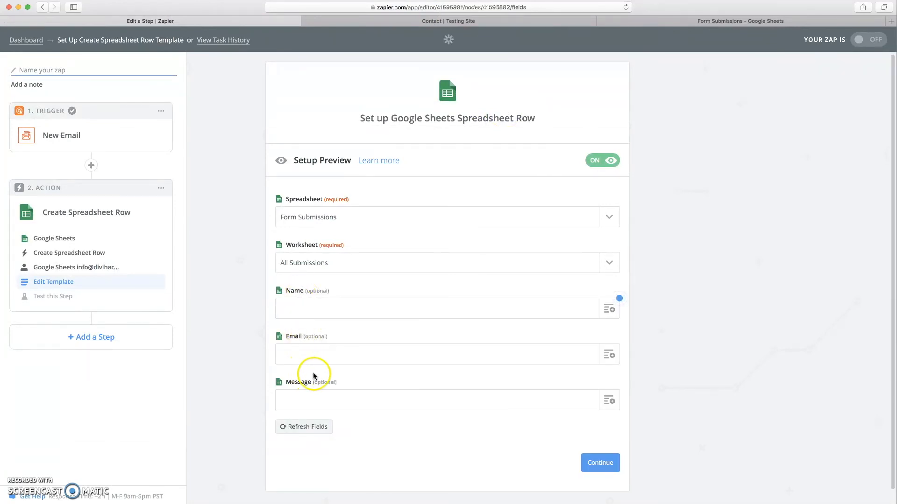
pyautogui.click(608, 311)
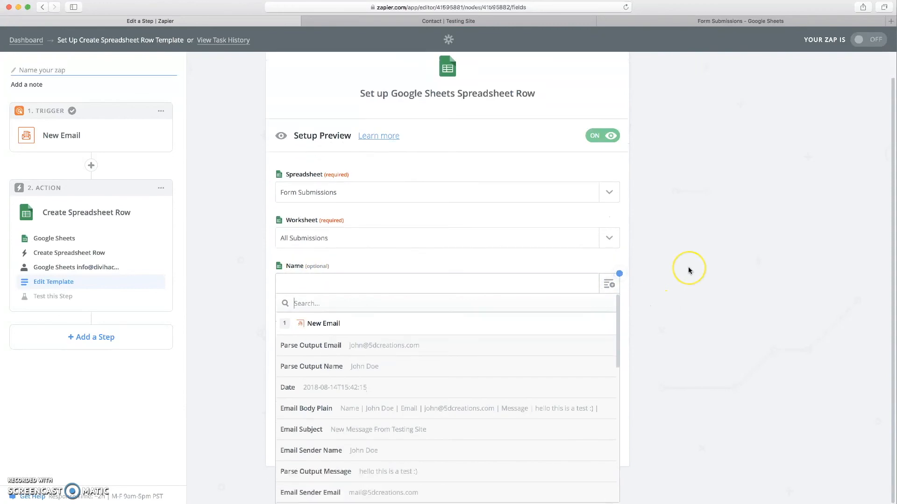
pyautogui.scroll(-2, 688, 268)
pyautogui.scroll(-3, 688, 270)
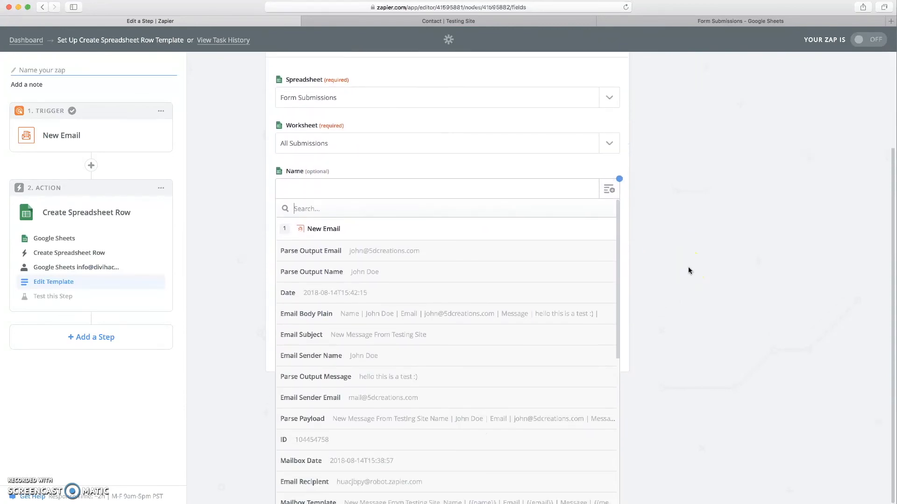
pyautogui.scroll(-5, 388, 332)
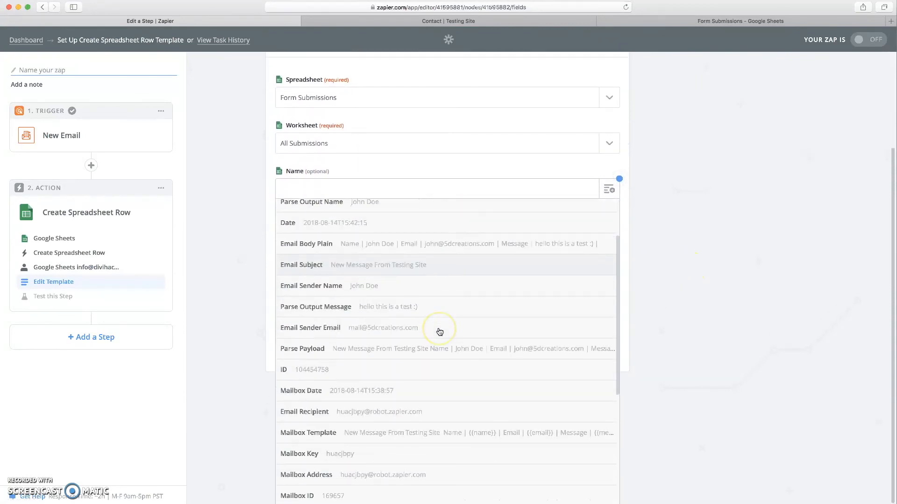
pyautogui.scroll(-5, 439, 331)
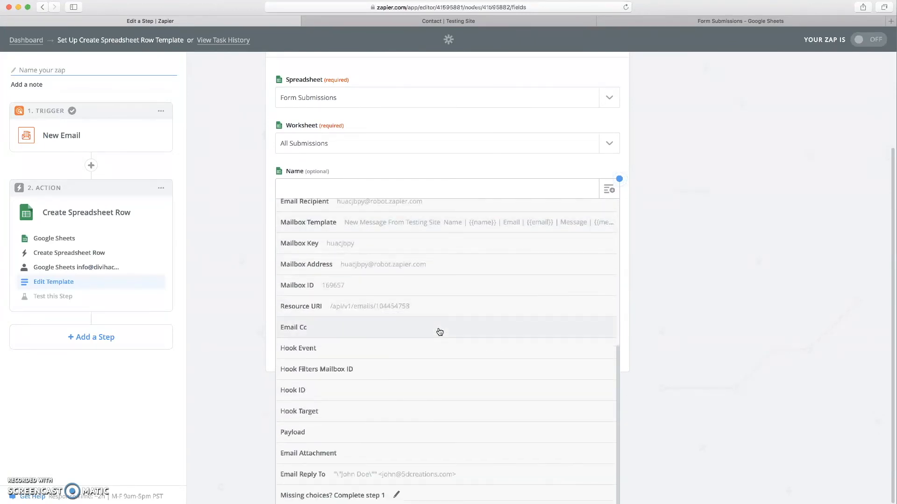
pyautogui.scroll(8, 390, 337)
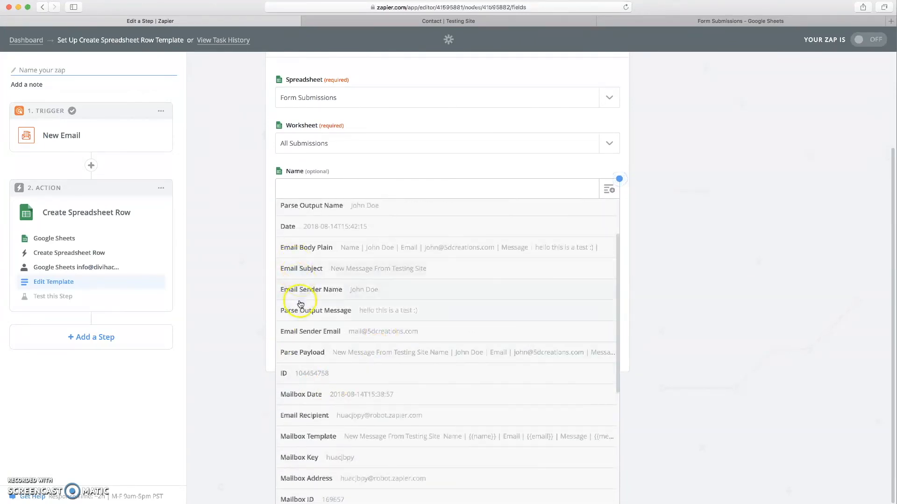
pyautogui.scroll(3, 297, 318)
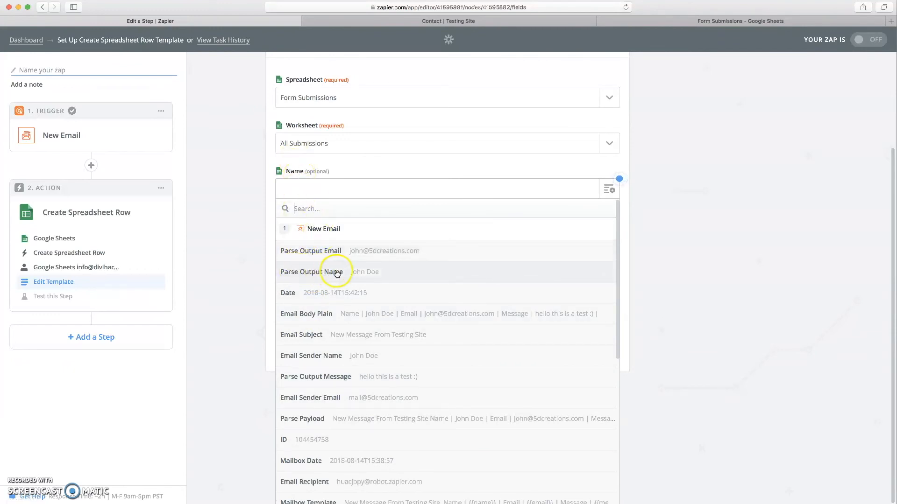
pyautogui.click(368, 272)
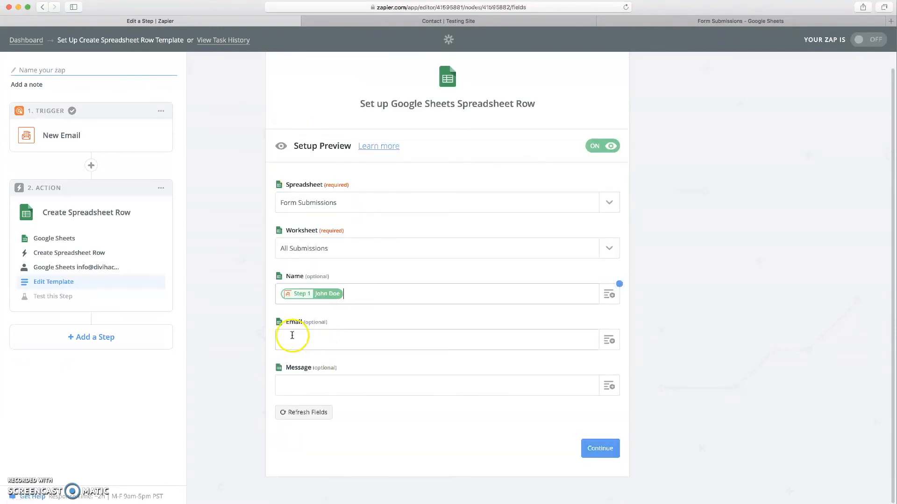
# - Map Parse Output Email into Email and Parse Output Message into Message, then save
pyautogui.click(607, 341)
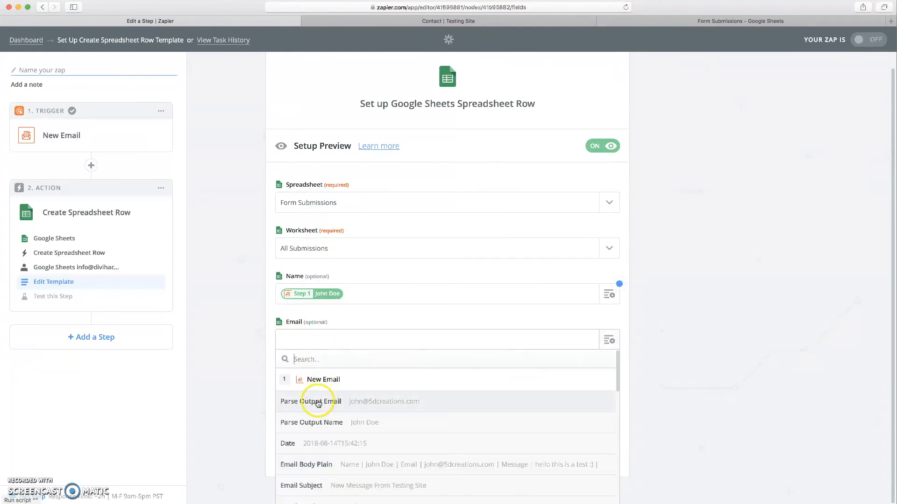
pyautogui.click(376, 402)
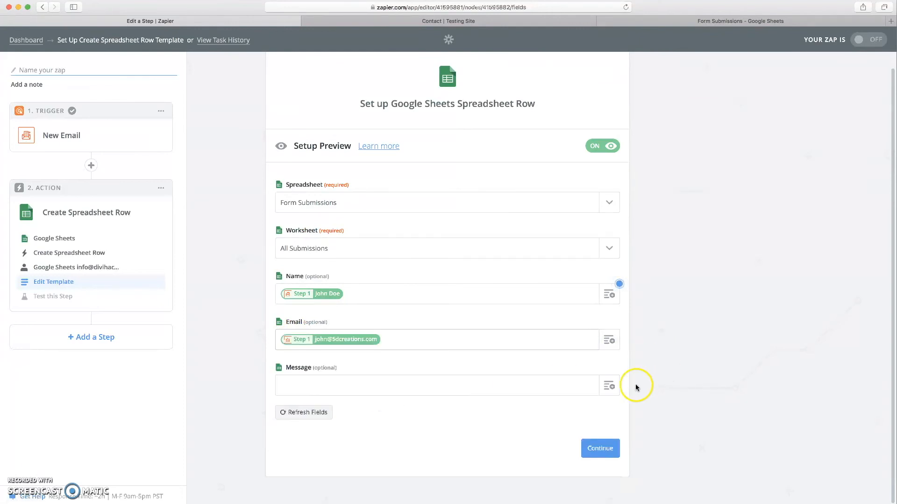
pyautogui.click(609, 385)
pyautogui.scroll(-2, 702, 330)
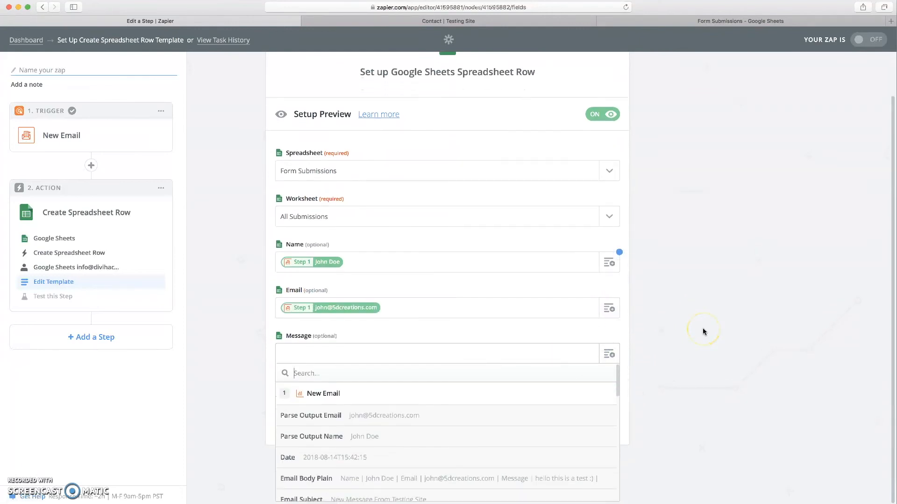
pyautogui.scroll(-2, 703, 330)
pyautogui.scroll(-3, 474, 408)
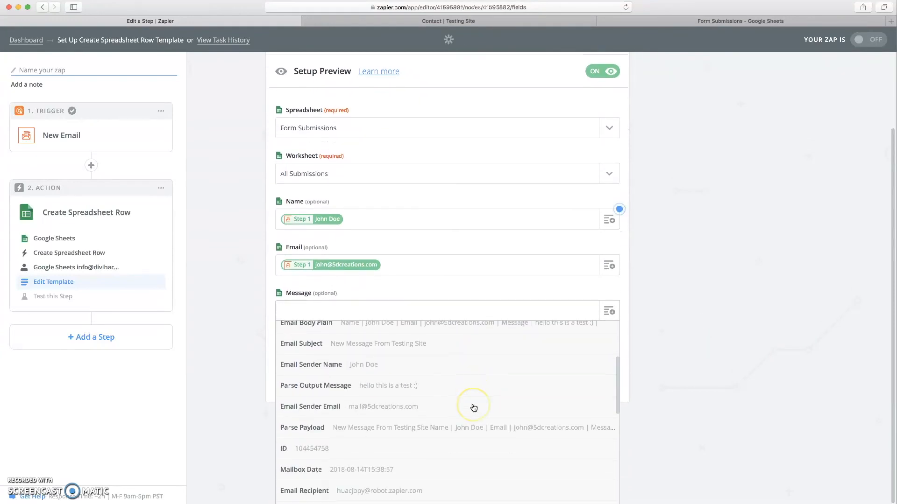
pyautogui.scroll(-1, 474, 408)
pyautogui.click(380, 374)
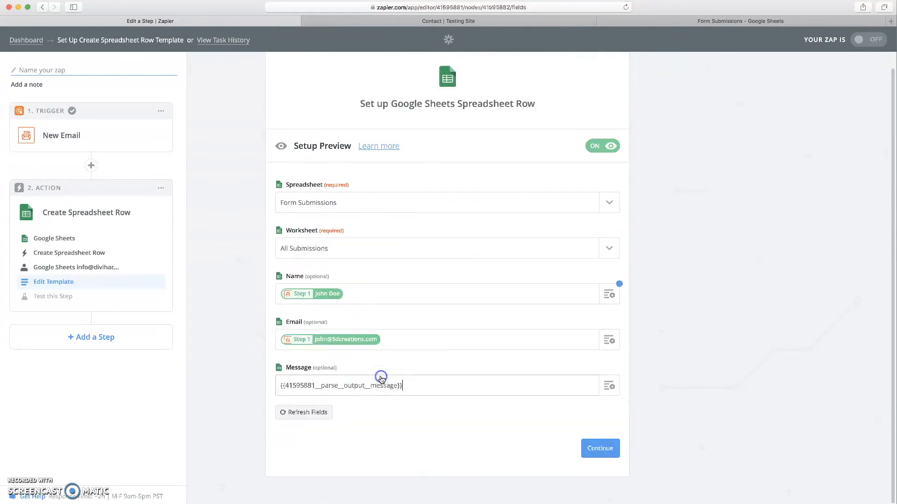
pyautogui.click(598, 450)
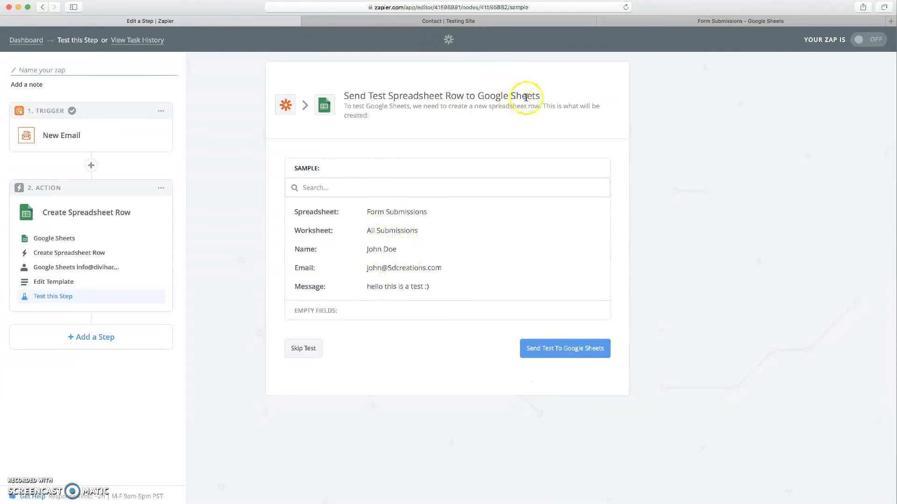
# - Send a test row and confirm its name, email and message in Form Submissions row 2
pyautogui.click(558, 350)
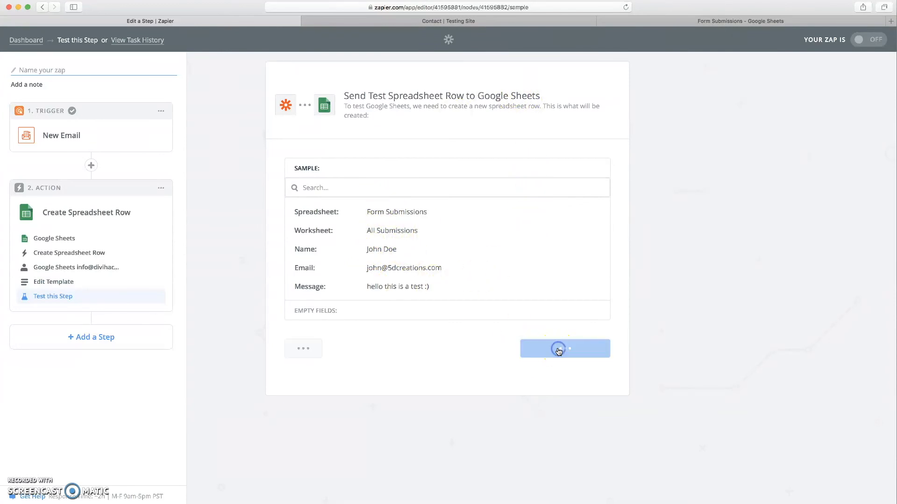
pyautogui.click(701, 21)
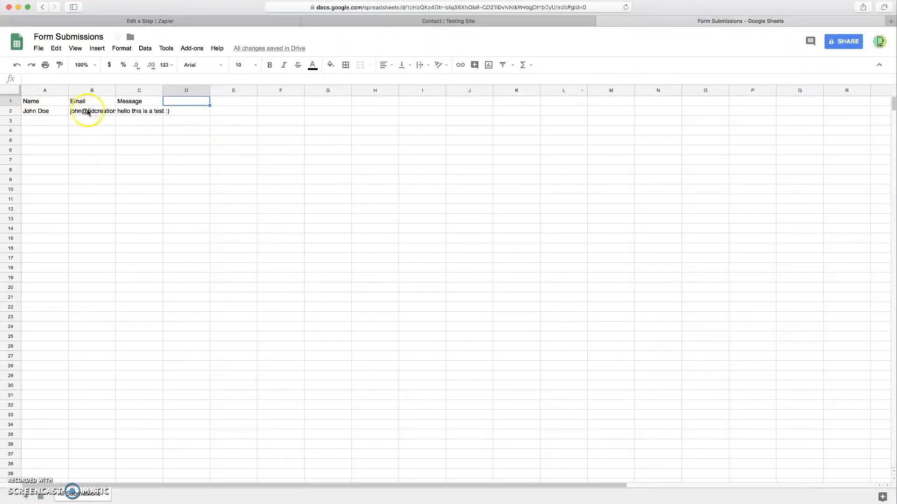
pyautogui.click(36, 111)
pyautogui.click(96, 112)
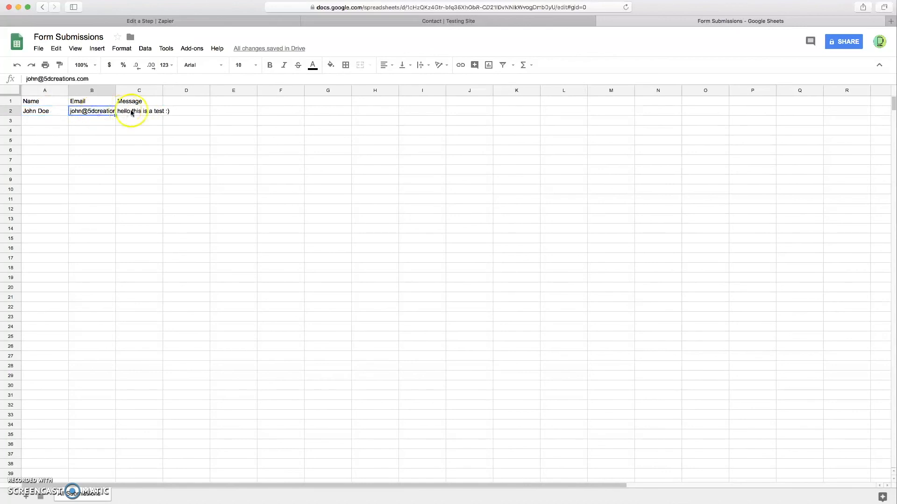
pyautogui.click(146, 113)
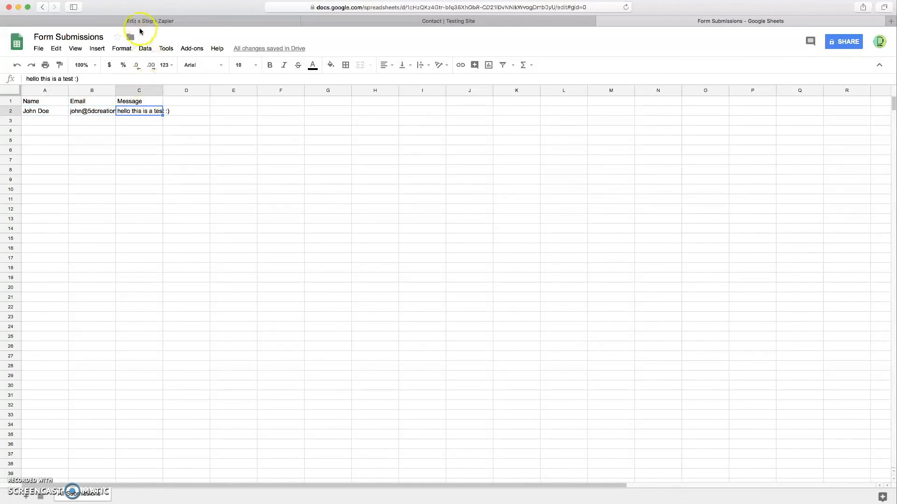
pyautogui.click(138, 24)
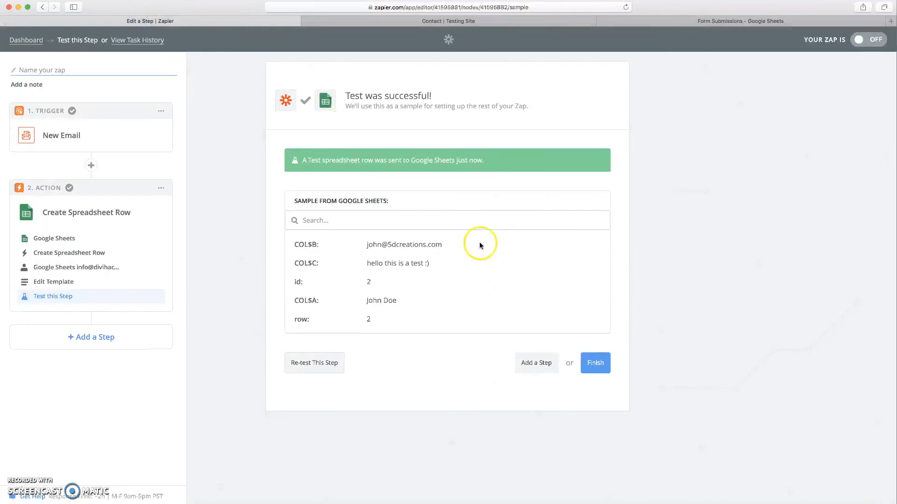
# - Name the zap 'Form Submissions to Google Sheets', fixing the typo, and switch it on
pyautogui.click(593, 362)
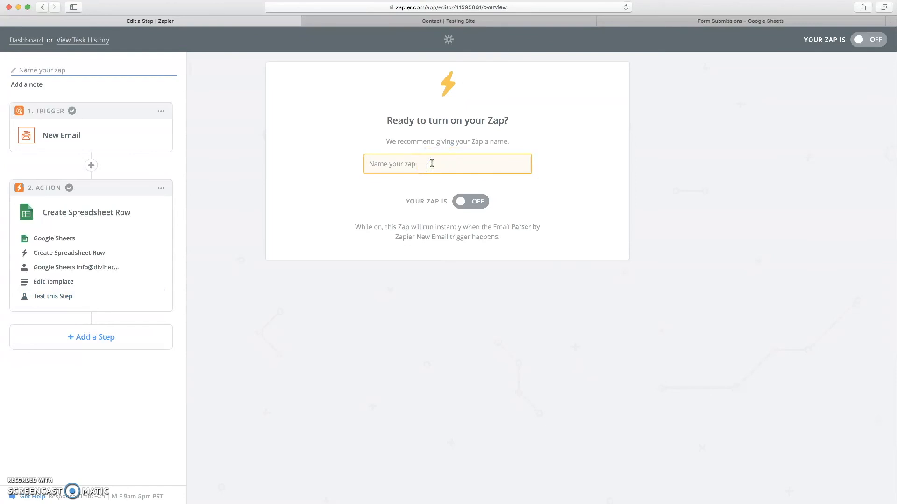
pyautogui.write('Form Submi')
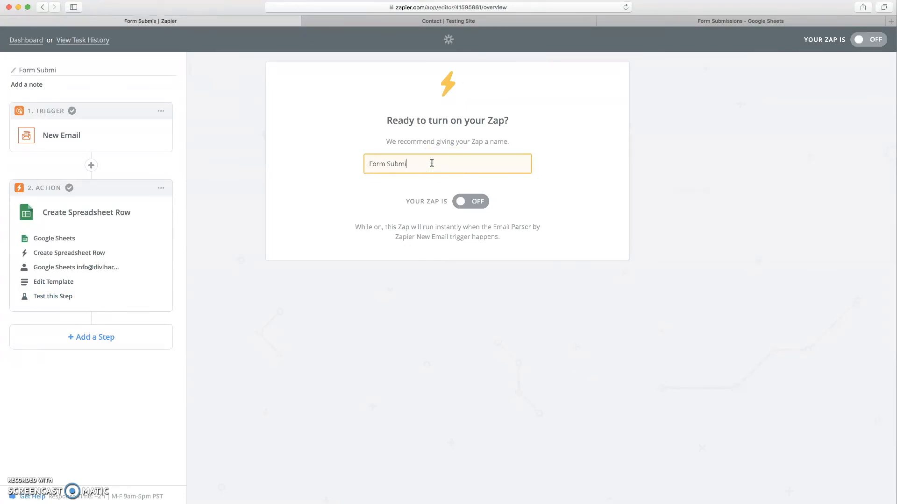
pyautogui.write('ssions to Gooogl')
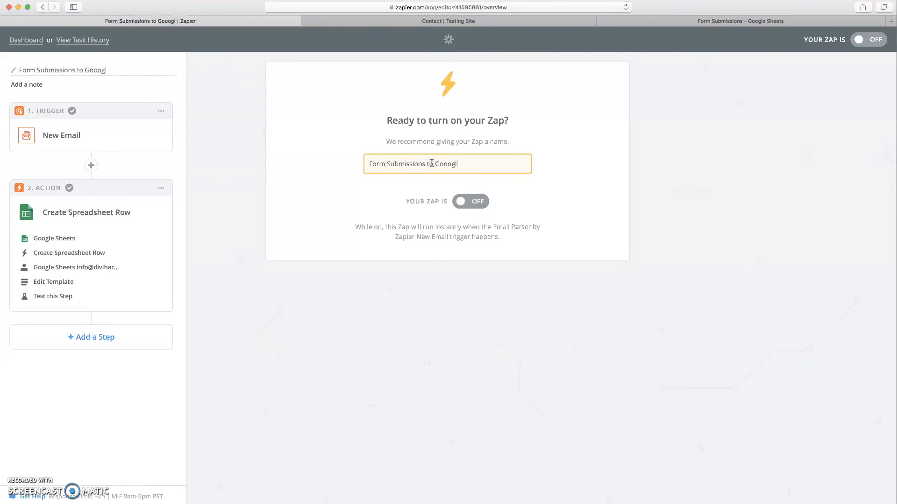
pyautogui.write('e Sheets')
pyautogui.click(445, 165)
pyautogui.press('BackSpace')
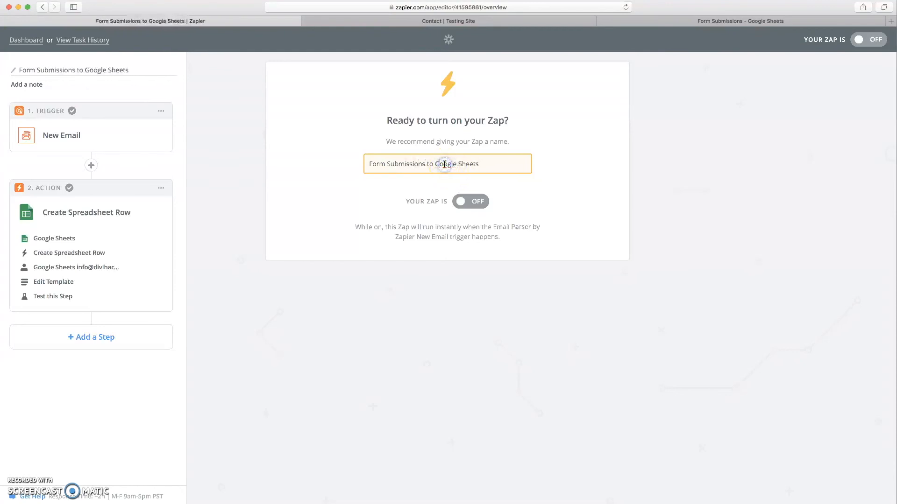
pyautogui.click(470, 205)
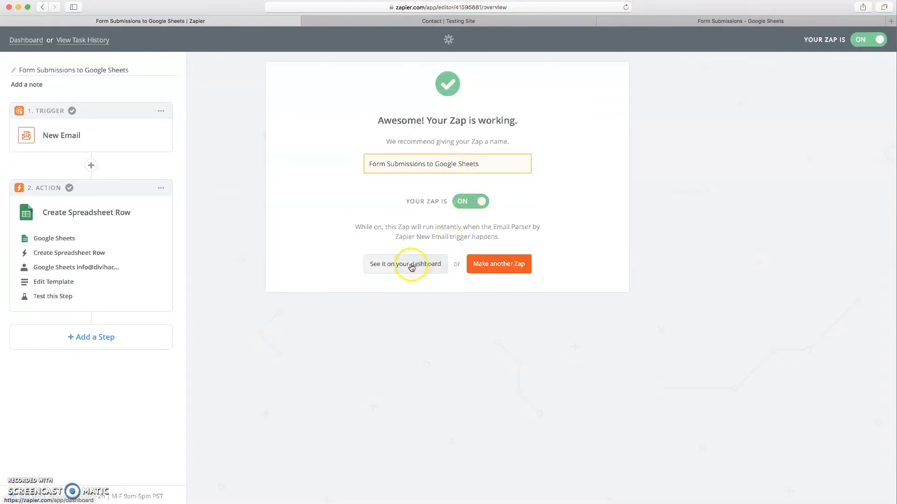
pyautogui.click(396, 264)
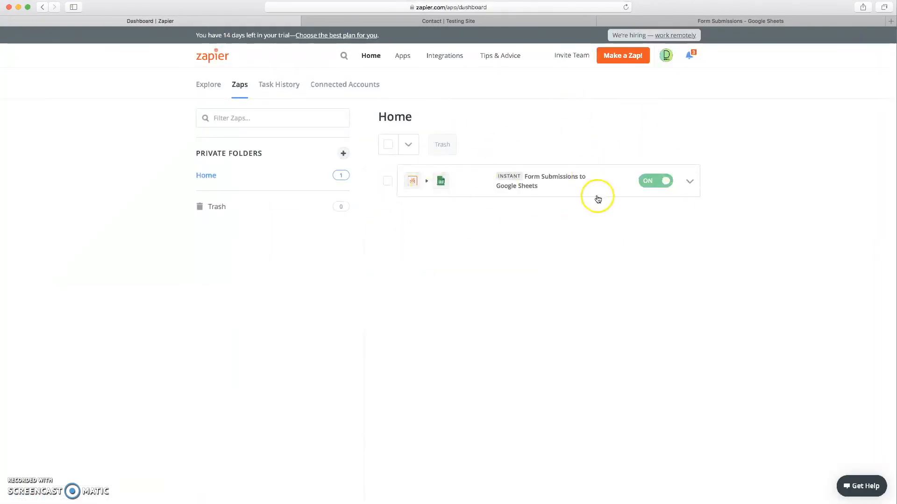
pyautogui.click(711, 22)
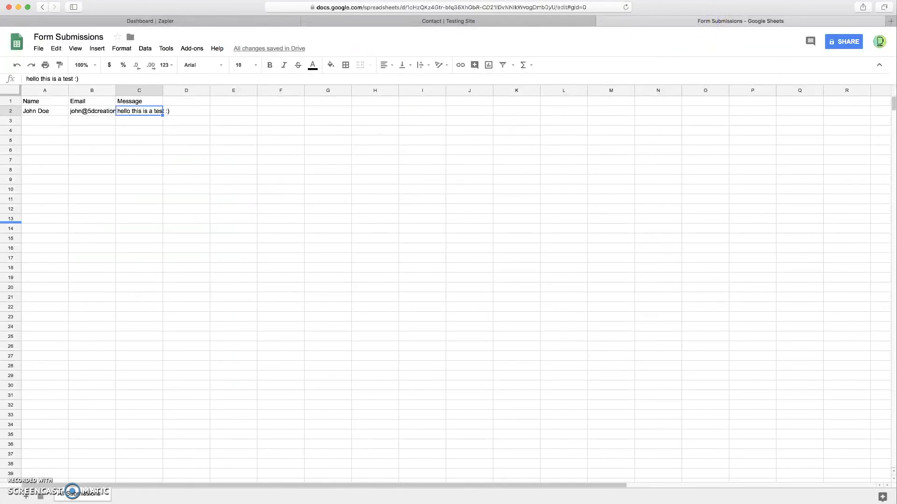
# - Reload the testing site's Contact page and enter the contact's name
pyautogui.click(430, 22)
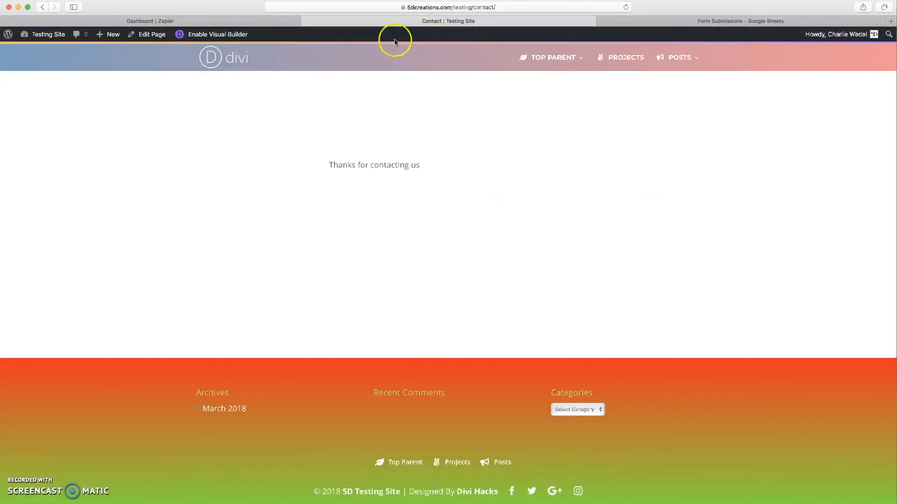
pyautogui.press('super+r')
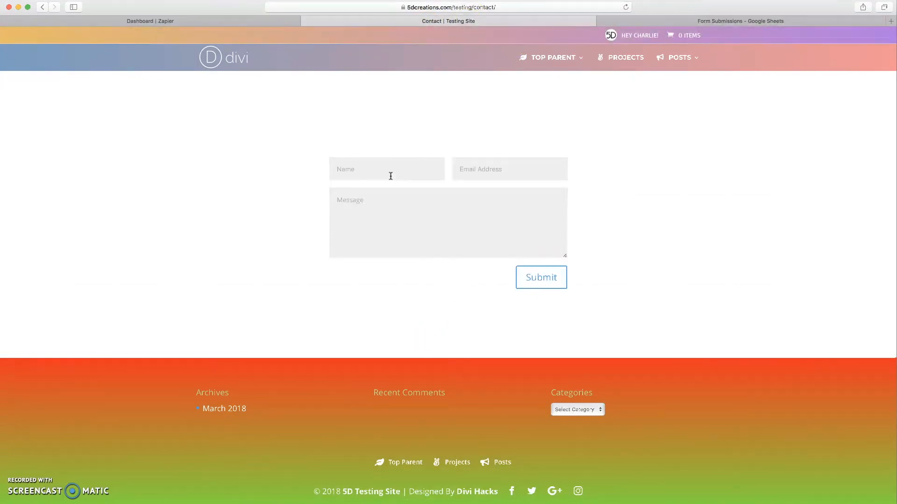
pyautogui.click(358, 170)
pyautogui.write('Jenny Doe')
# - Fill in the contact's e-mail address and 'This is one final test message!', then submit
pyautogui.press('Tab')
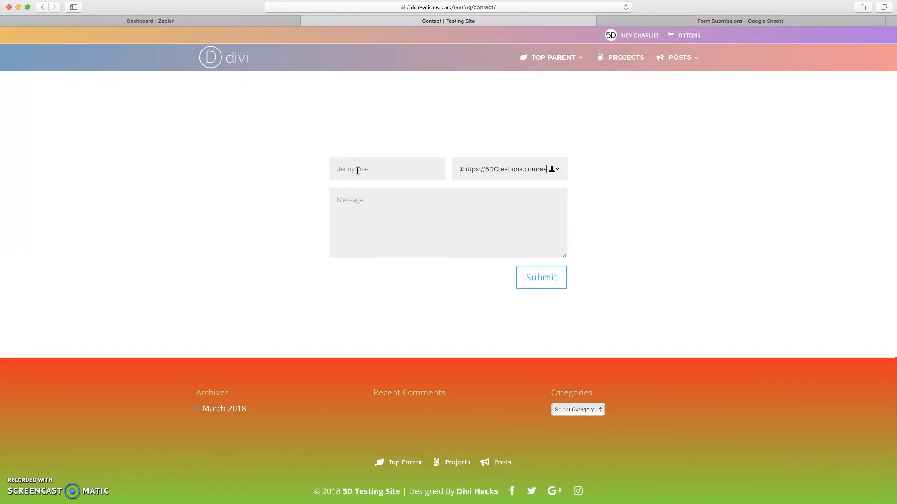
pyautogui.keyDown('shift'); pyautogui.click(476, 169); pyautogui.keyUp('shift')
pyautogui.press('BackSpace')
pyautogui.press('BackSpace')
pyautogui.press('BackSpace')
pyautogui.press('Tab')
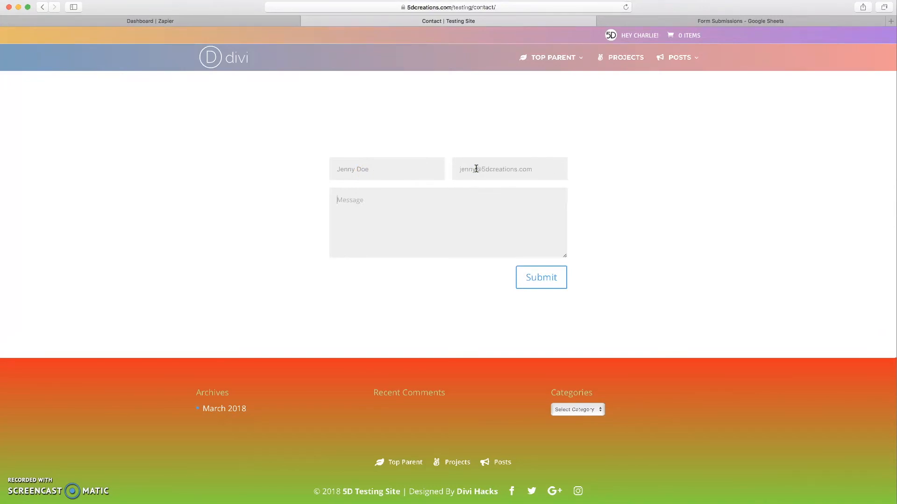
pyautogui.click(542, 278)
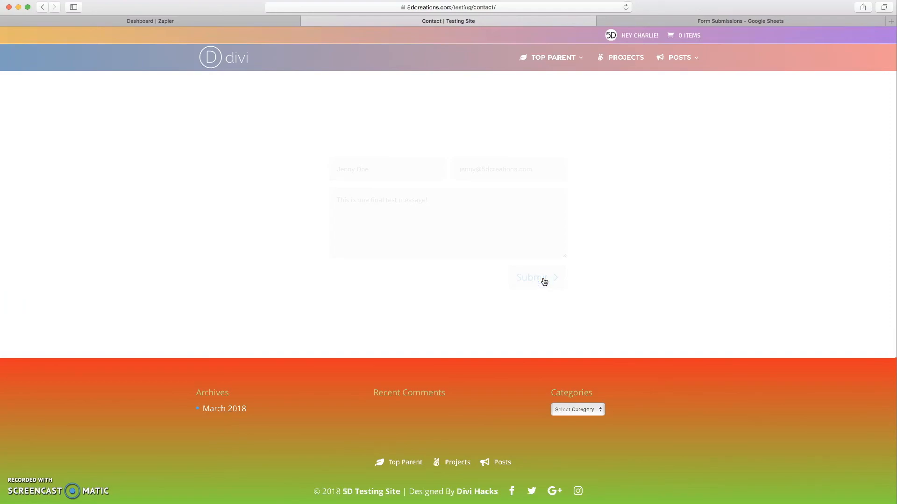
# - Verify row 3 of Form Submissions holds the final test message, then return to the Zapier dashboard
pyautogui.click(716, 21)
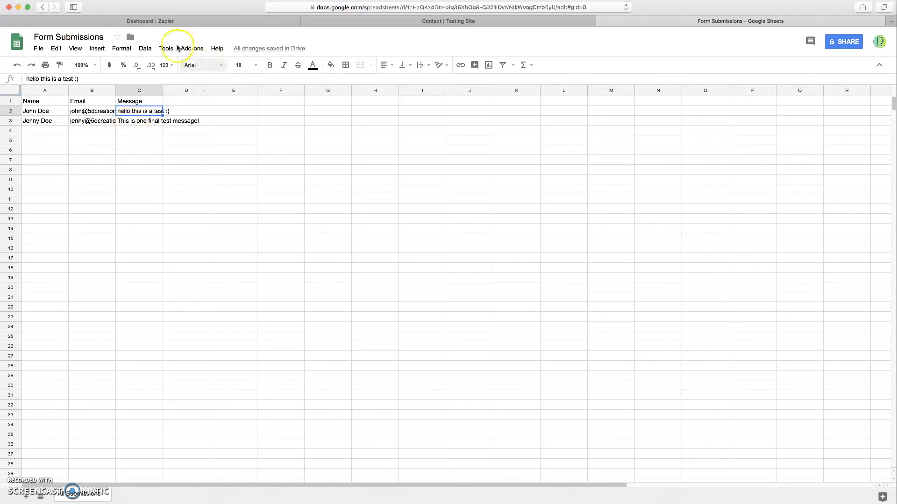
pyautogui.click(150, 21)
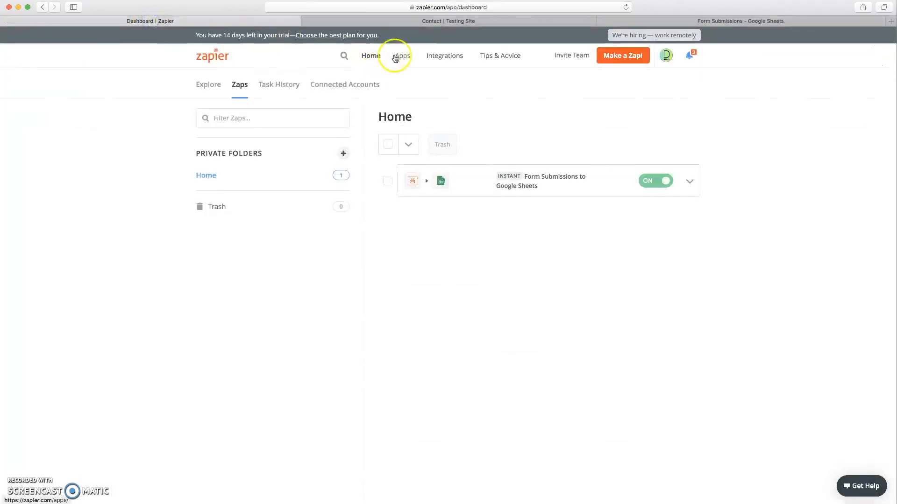